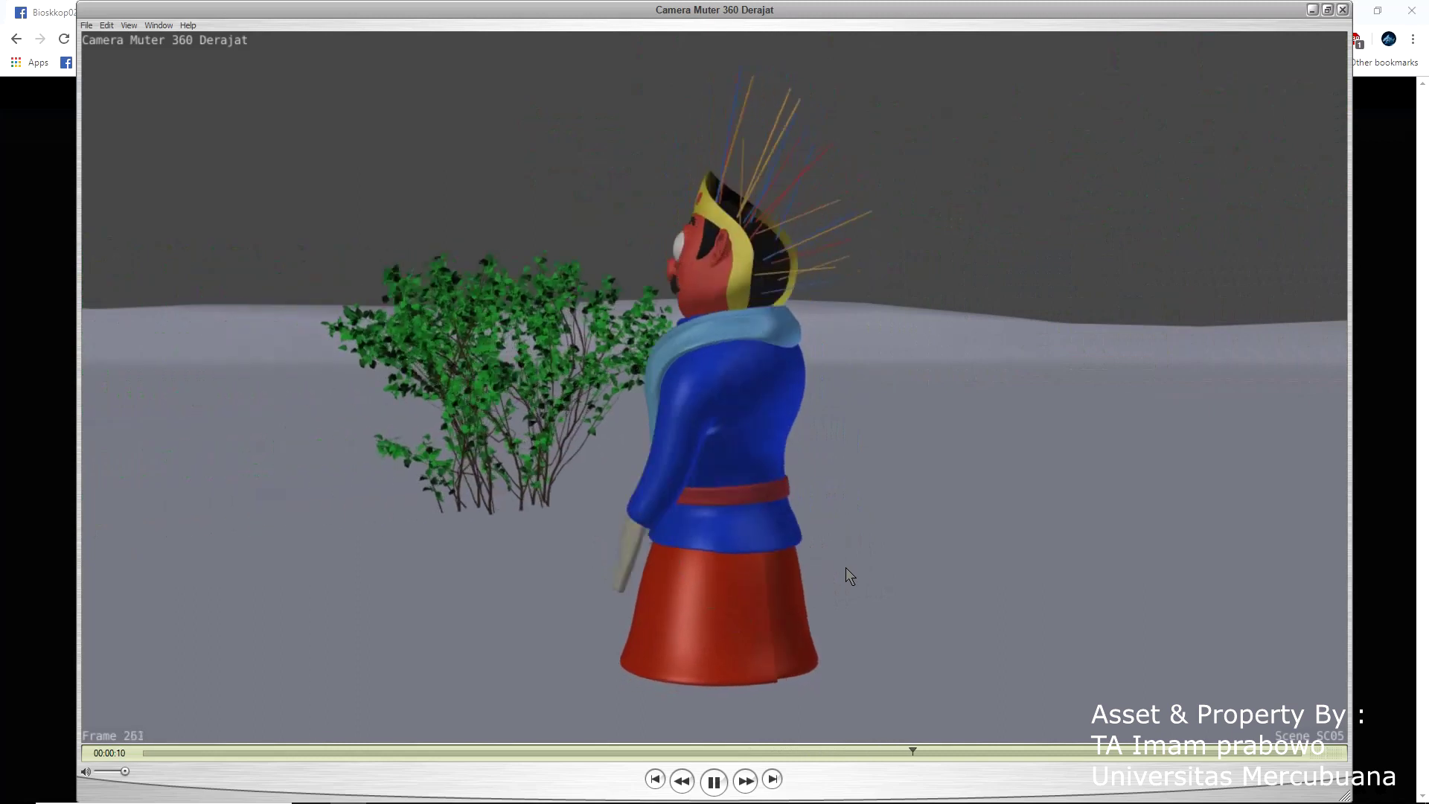
- Switch from the playblast video to the Blender scene
{"action": "left_click", "coordinate": [752, 792]}
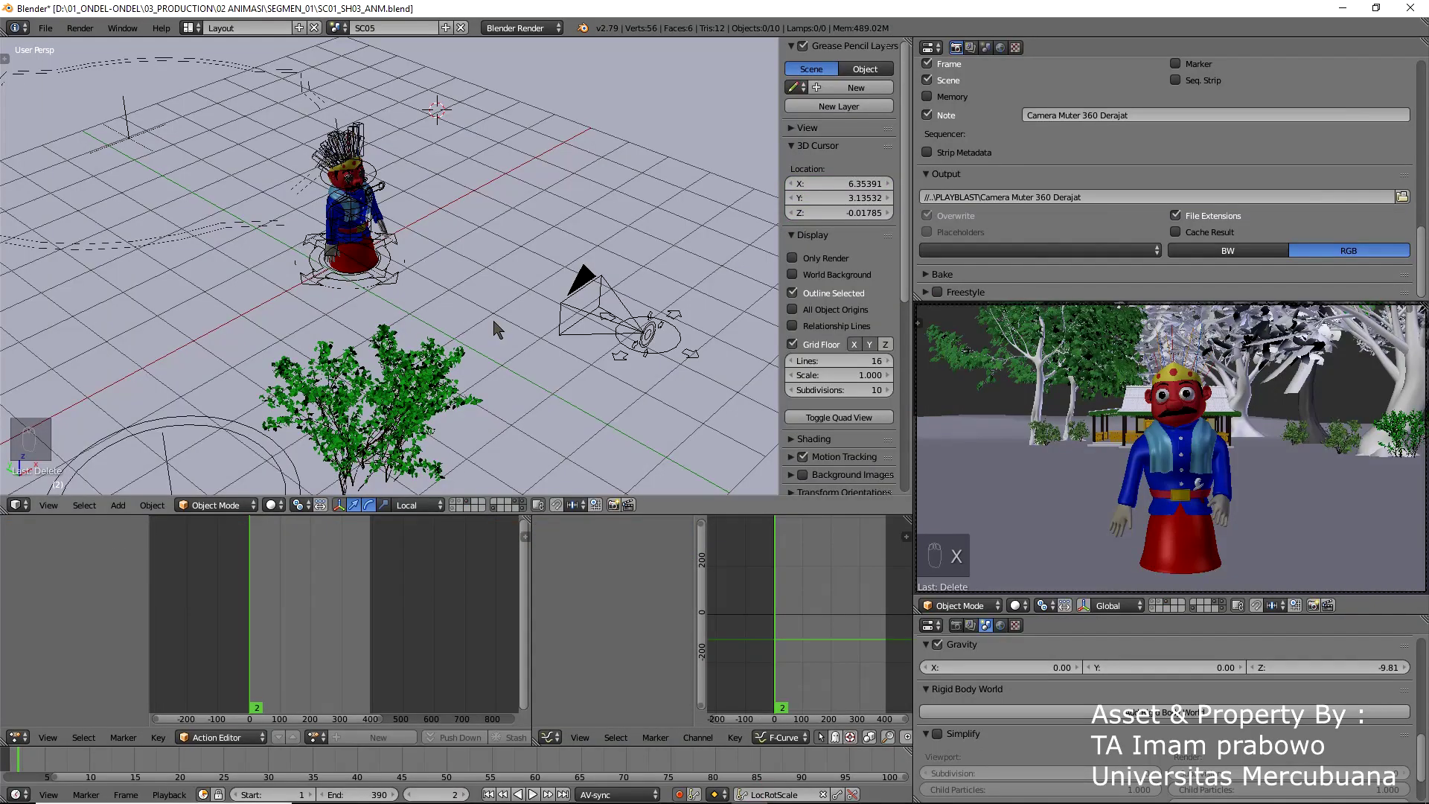
- Try rotating the character's master root control about its local Z axis and undo the rotation
{"action": "left_click", "coordinate": [400, 284]}
{"action": "key", "text": "r"}
{"action": "key", "text": "z"}
{"action": "key", "text": "z"}
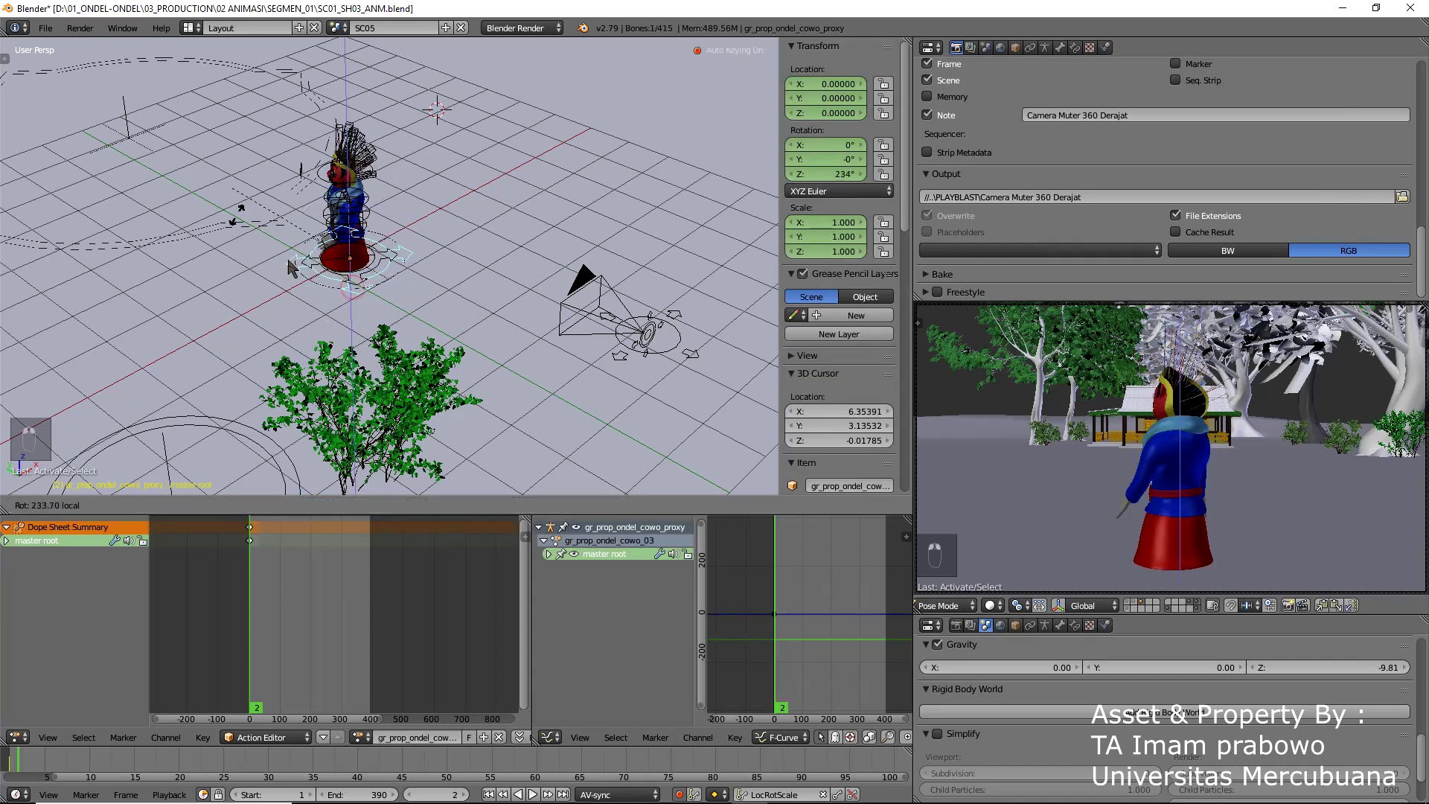
{"action": "left_click", "coordinate": [415, 270]}
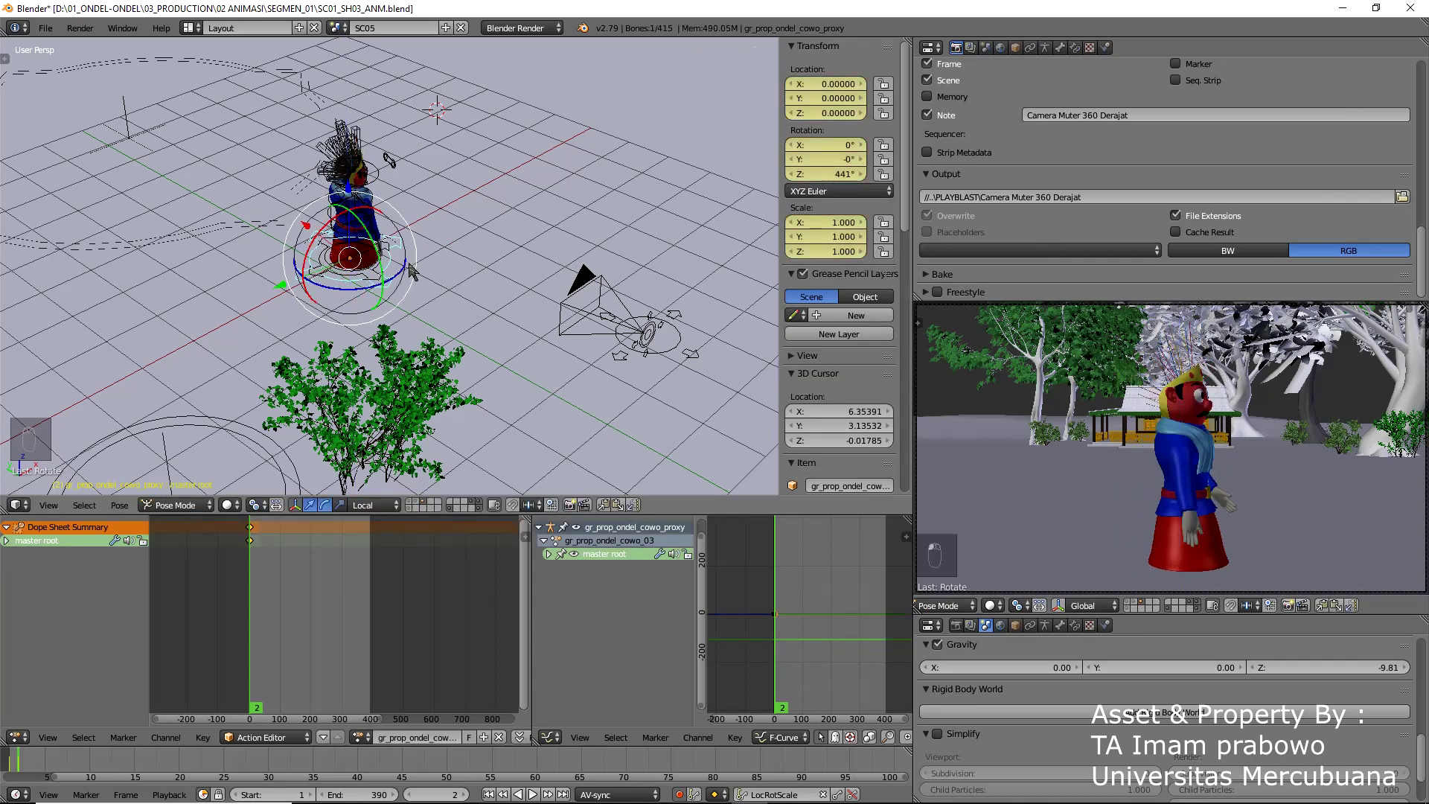
{"action": "key", "text": "ctrl+z"}
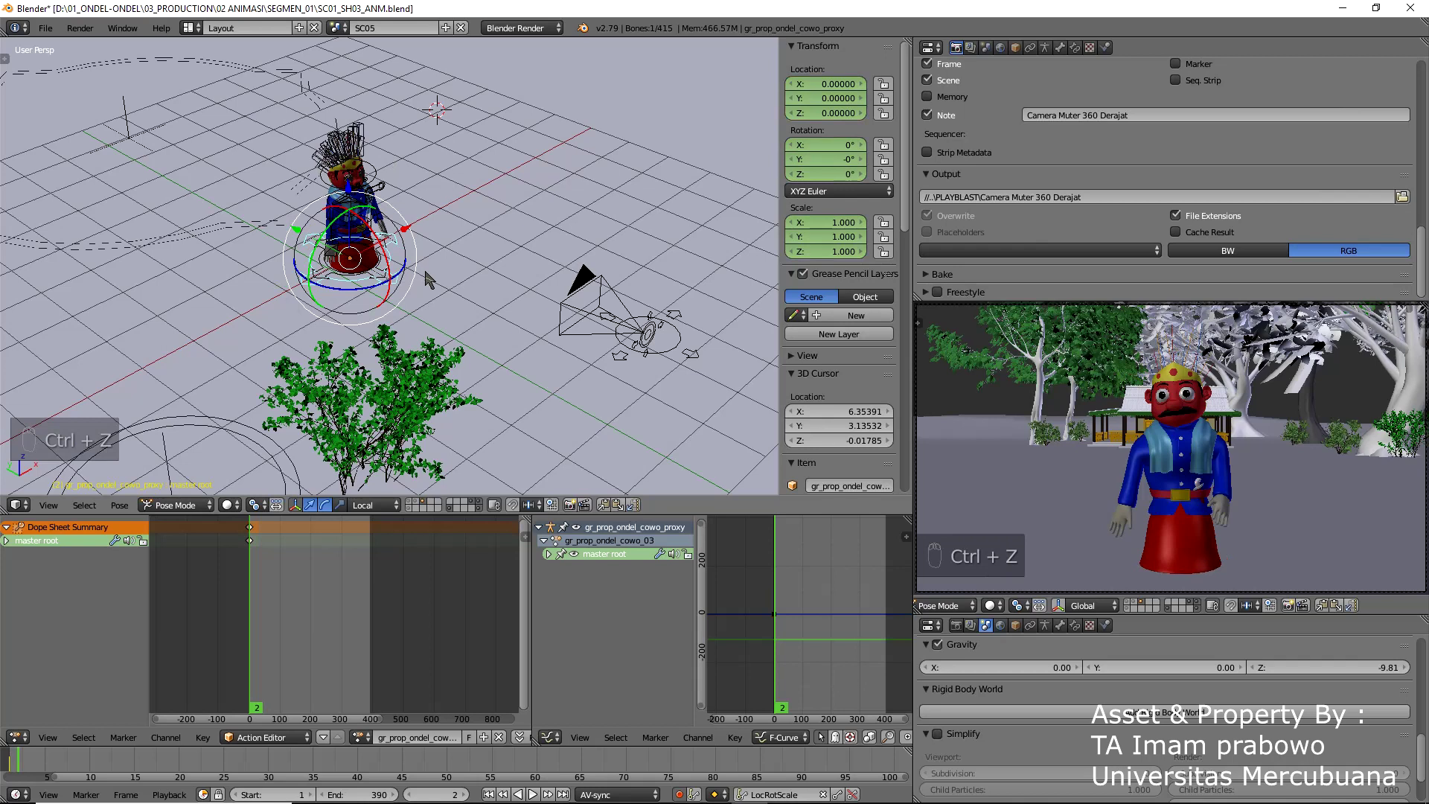
- Place the 3D cursor at several points on the ground between the character and the camera
{"action": "scroll", "coordinate": [409, 337], "scroll_direction": "up", "scroll_amount": 2}
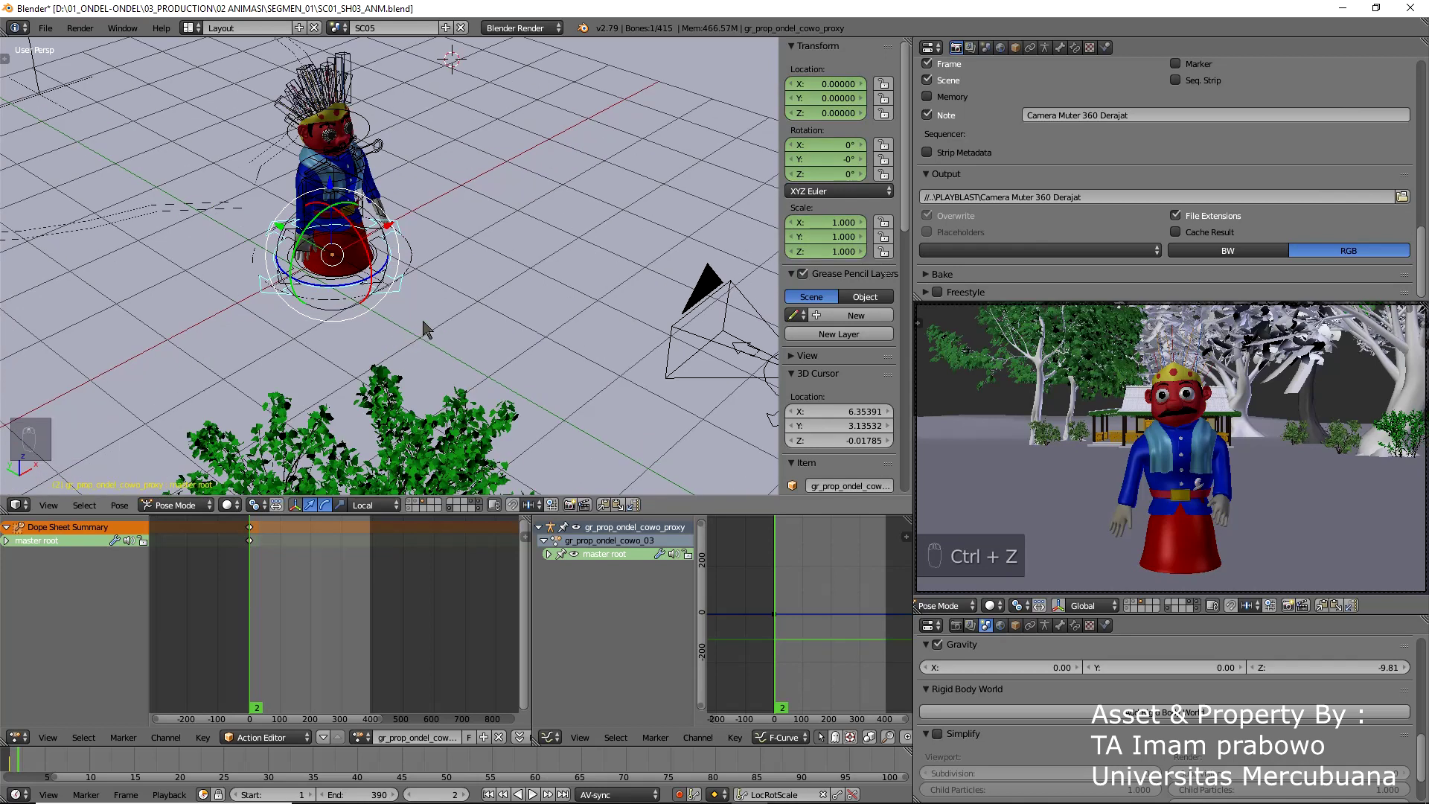
{"action": "left_click", "coordinate": [428, 314]}
{"action": "left_click", "coordinate": [469, 276]}
{"action": "left_click", "coordinate": [513, 235]}
{"action": "left_click", "coordinate": [515, 302]}
{"action": "left_click", "coordinate": [477, 351]}
{"action": "left_click", "coordinate": [447, 317]}
{"action": "left_click", "coordinate": [460, 347]}
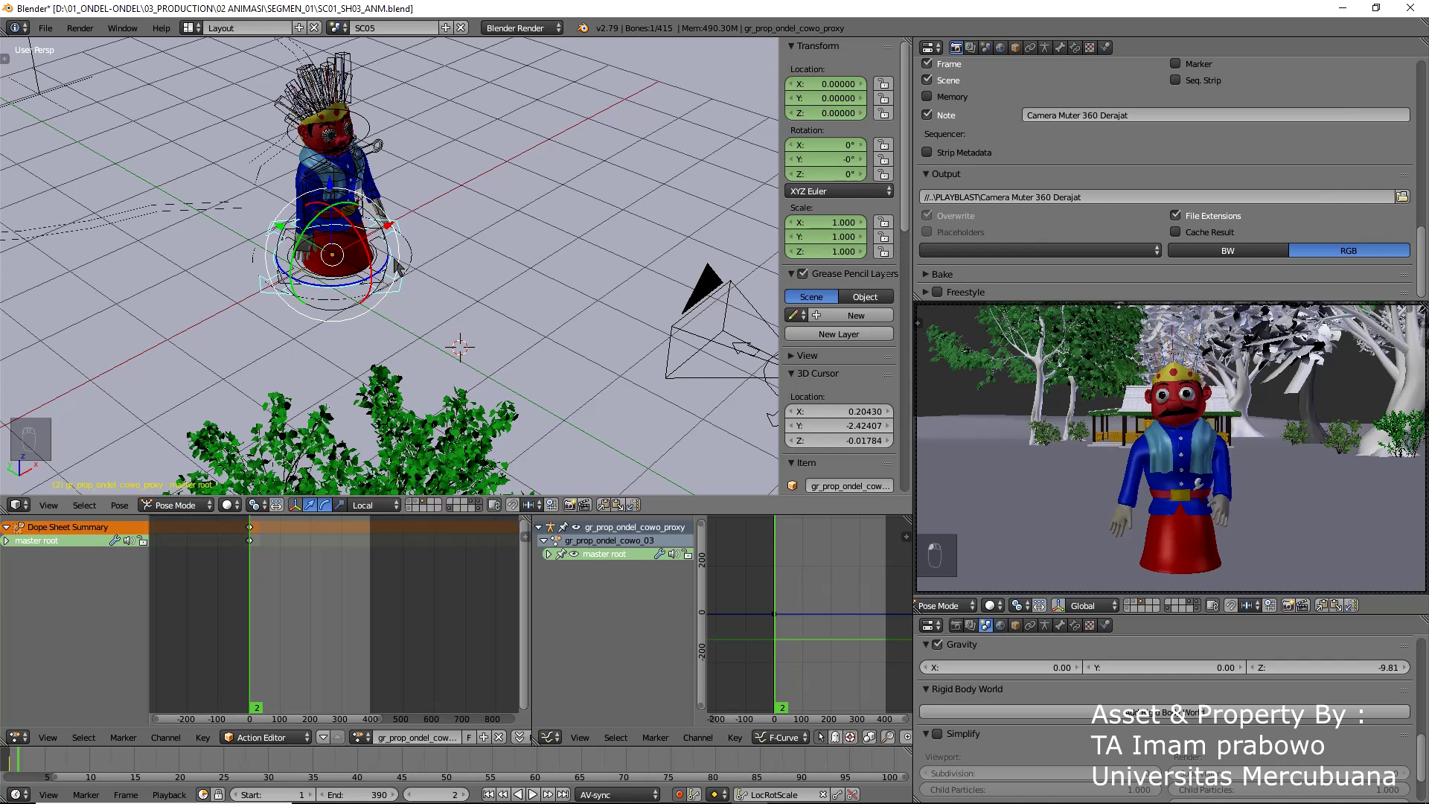
- Snap the 3D cursor to the character's master root control and add a Bezier circle there
{"action": "key", "text": "a"}
{"action": "right_click", "coordinate": [376, 259]}
{"action": "right_click", "coordinate": [376, 289]}
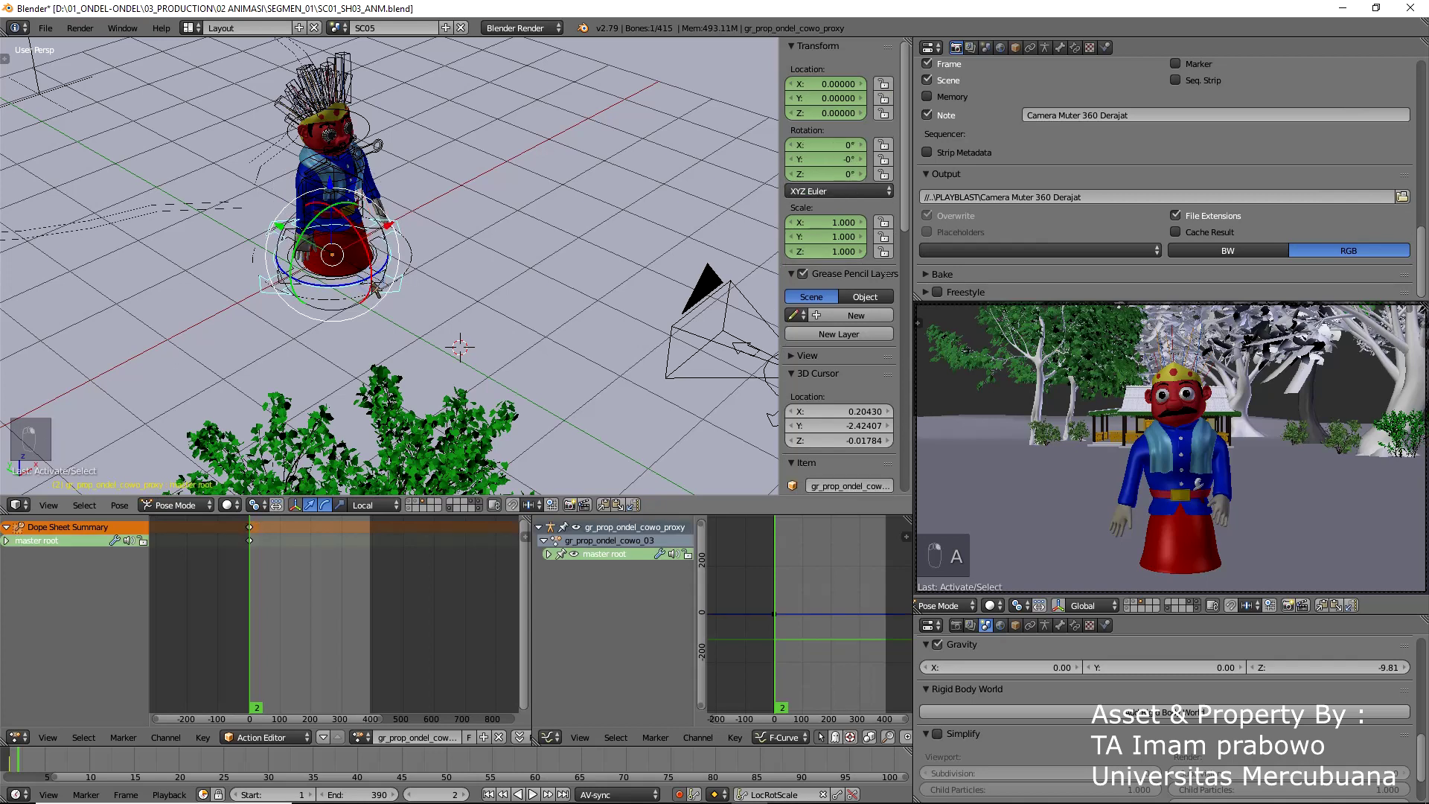
{"action": "key", "text": "shift+s"}
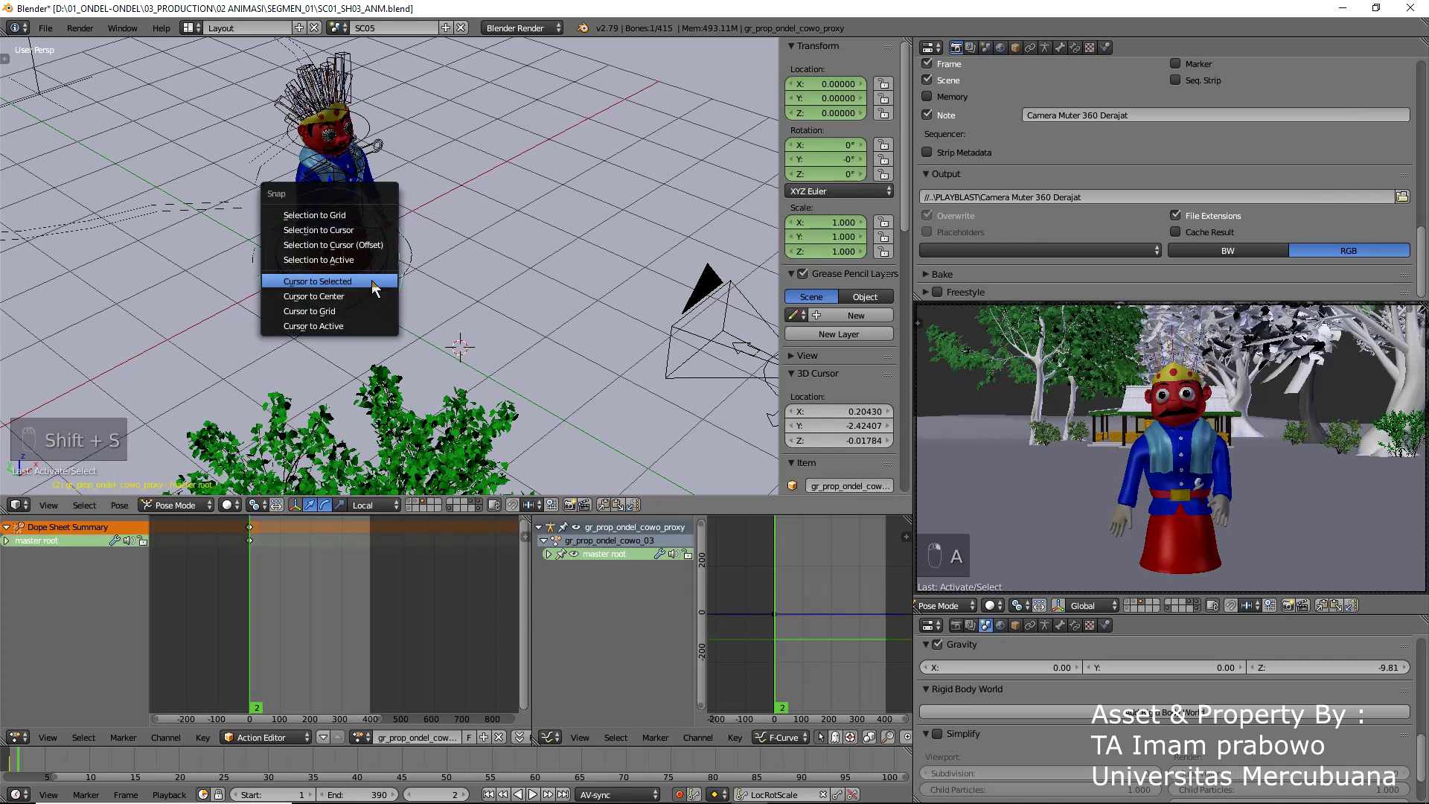
{"action": "left_click", "coordinate": [372, 280]}
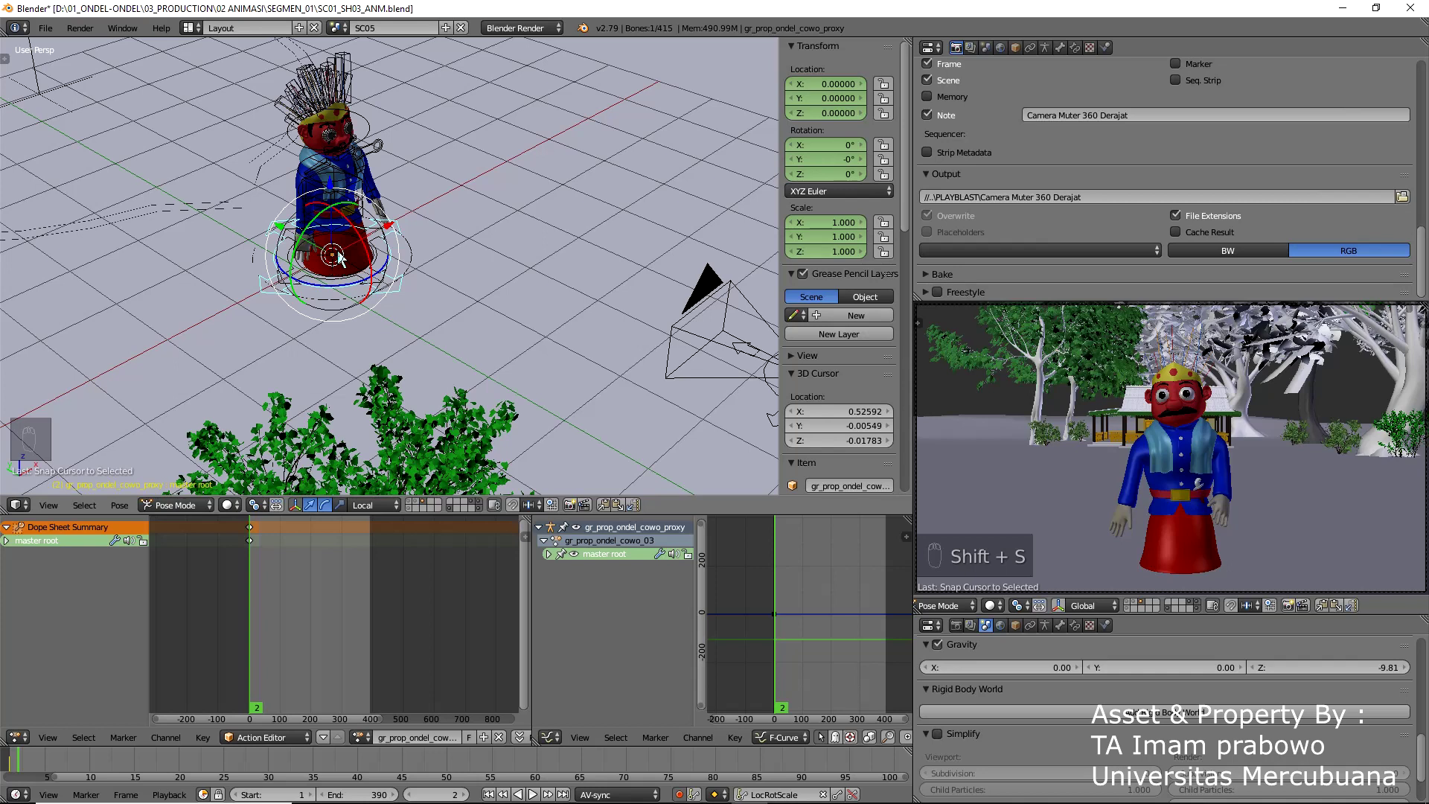
{"action": "key", "text": "shift+a"}
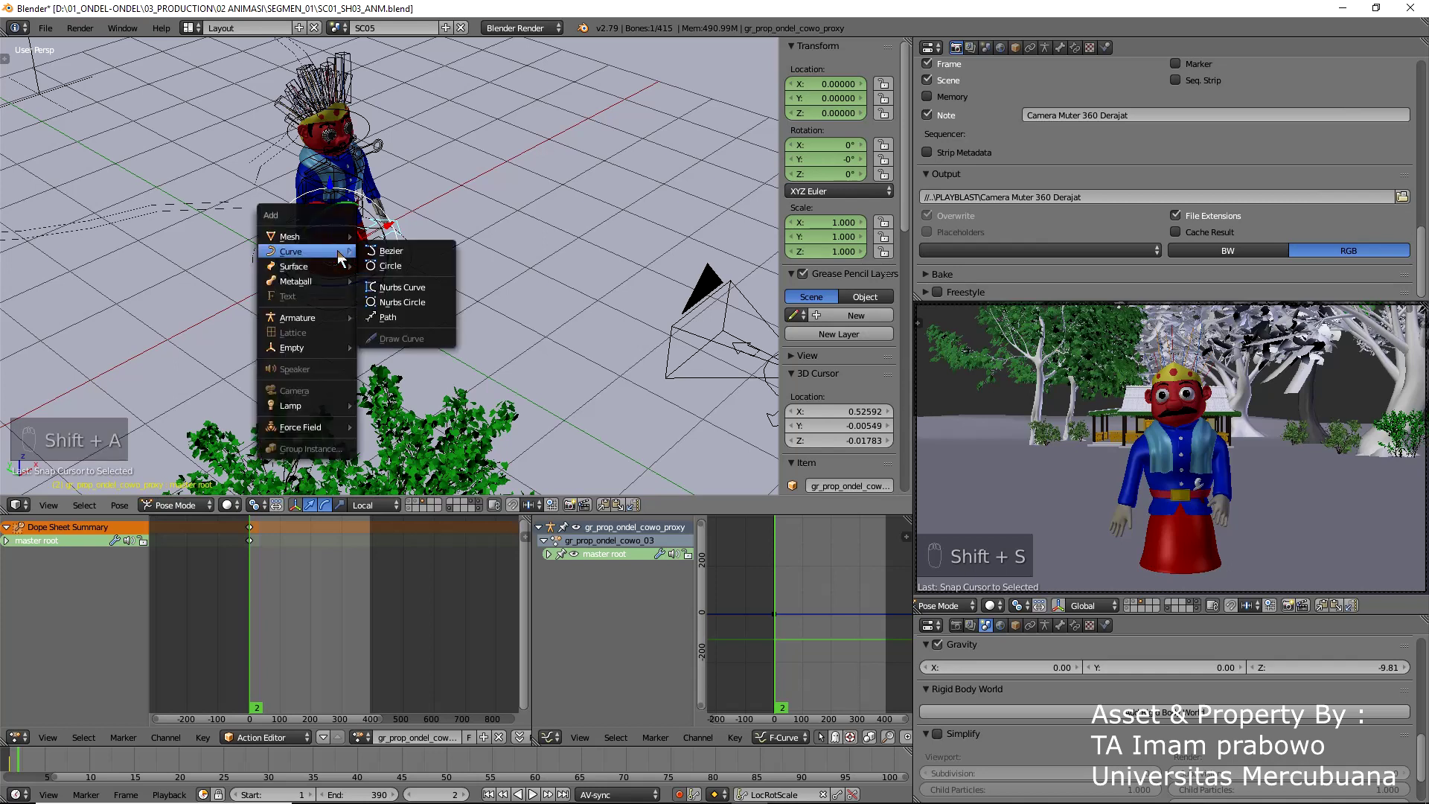
{"action": "left_click", "coordinate": [397, 268]}
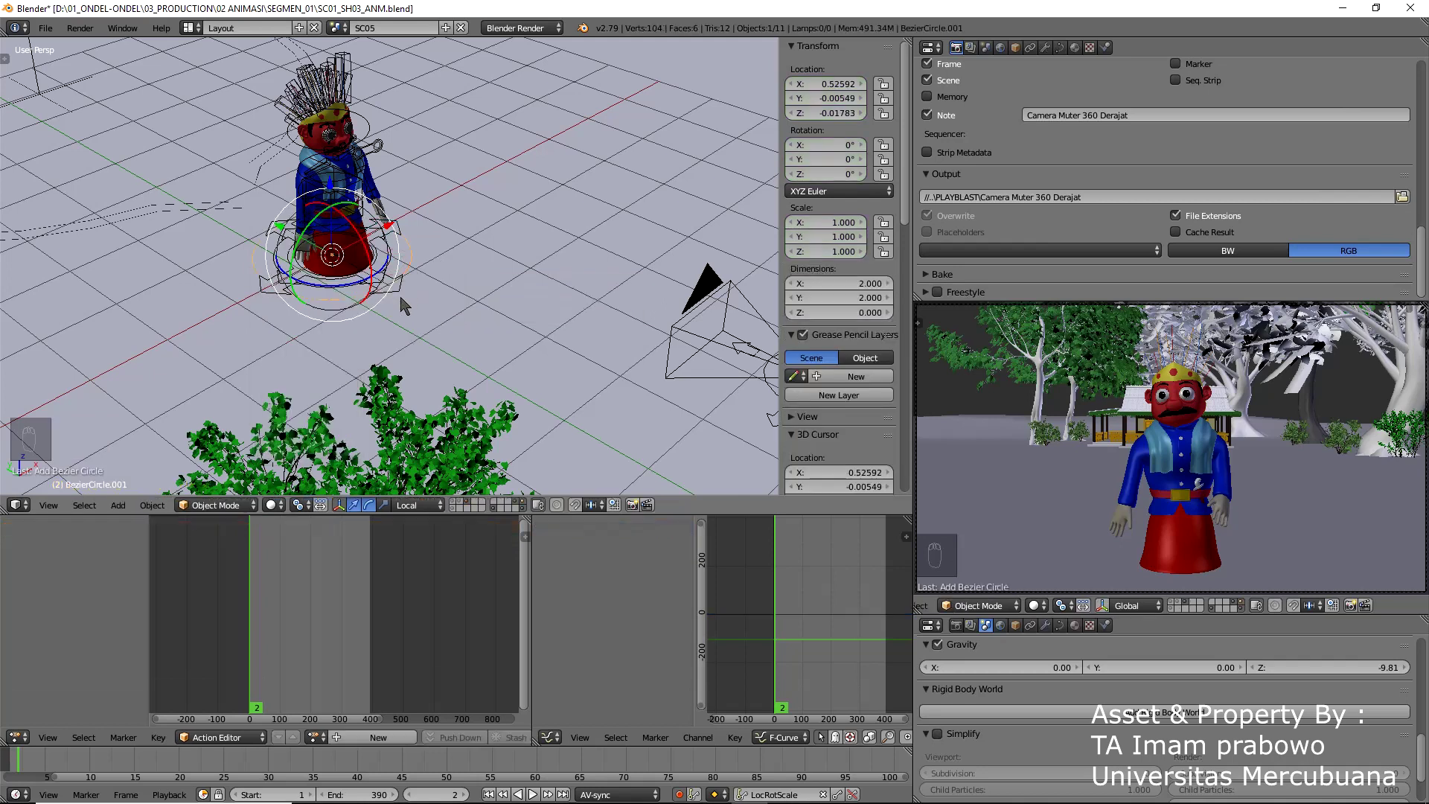
- Try to select the camera rig control together with the Bezier circle at the character's base
{"action": "key", "text": "KP_4"}
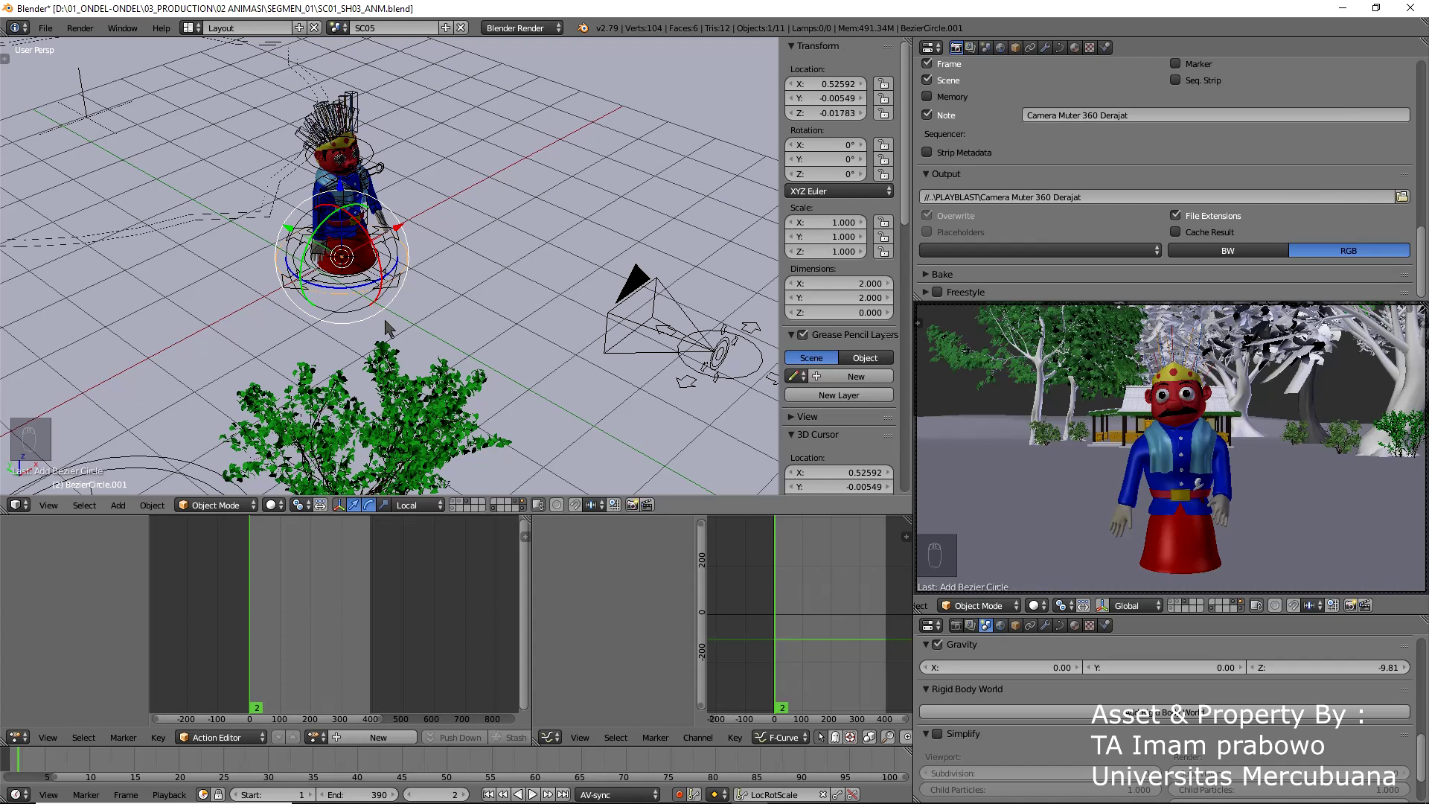
{"action": "right_click", "coordinate": [741, 380]}
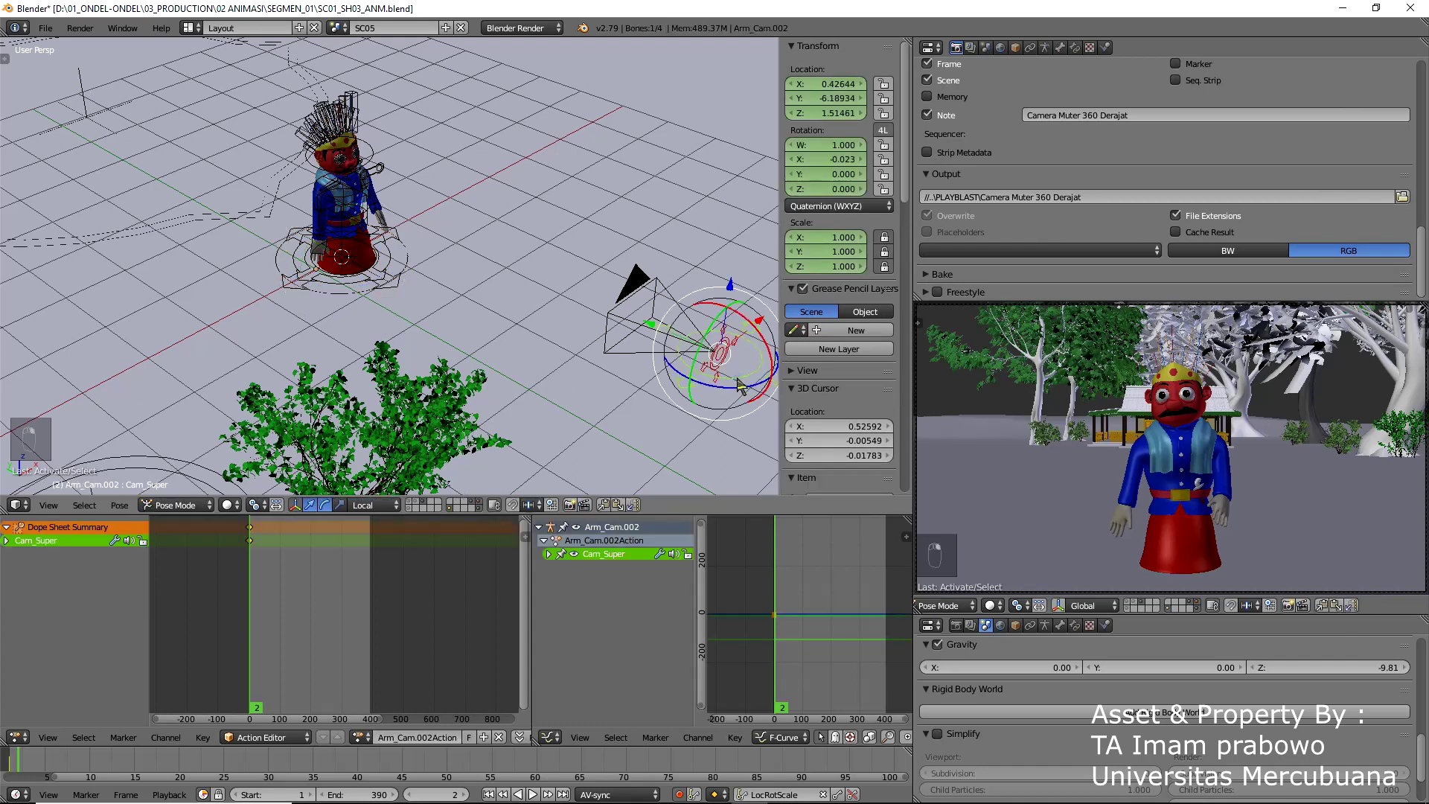
{"action": "right_click", "coordinate": [344, 302], "text": "shift"}
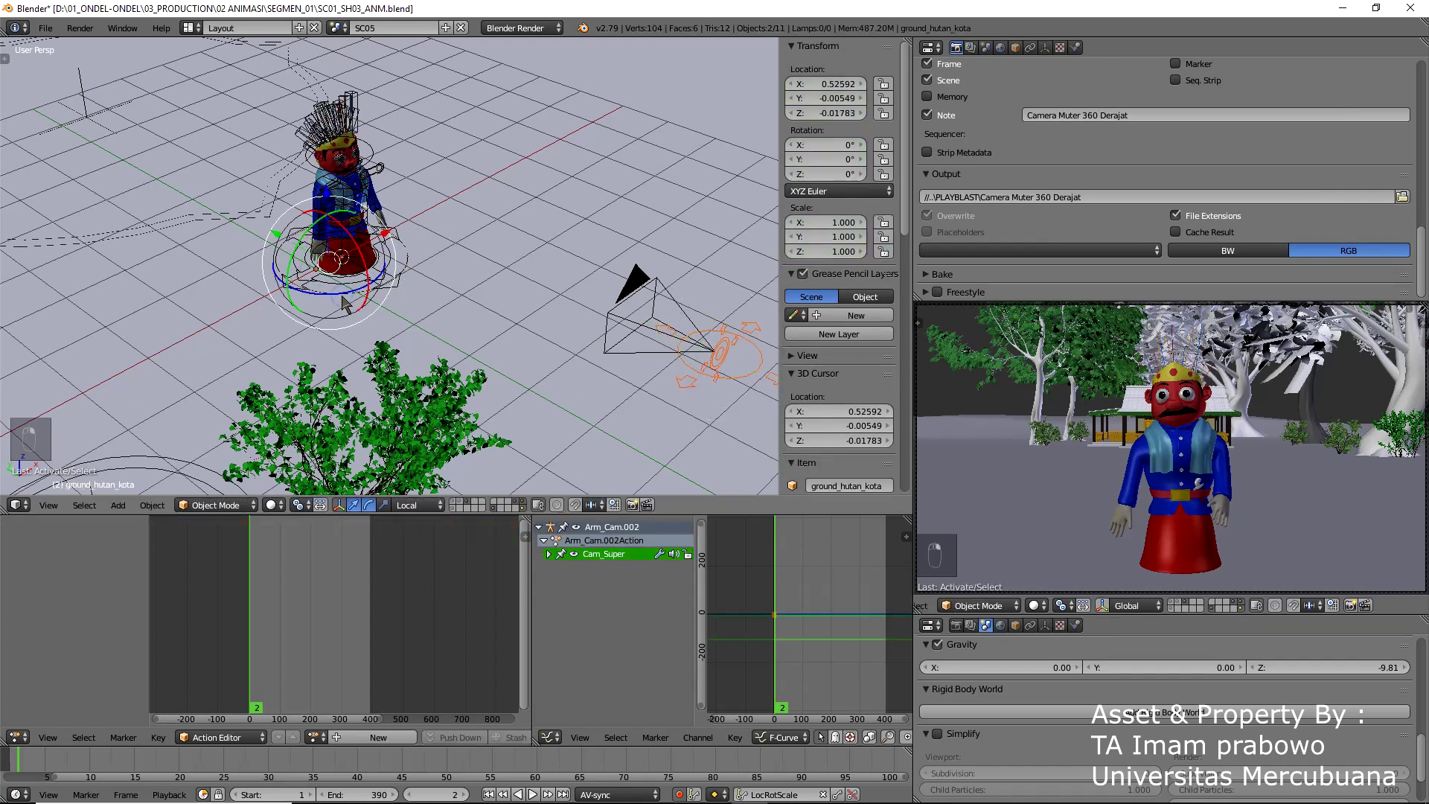
{"action": "right_click", "coordinate": [344, 301]}
{"action": "right_click", "coordinate": [740, 383]}
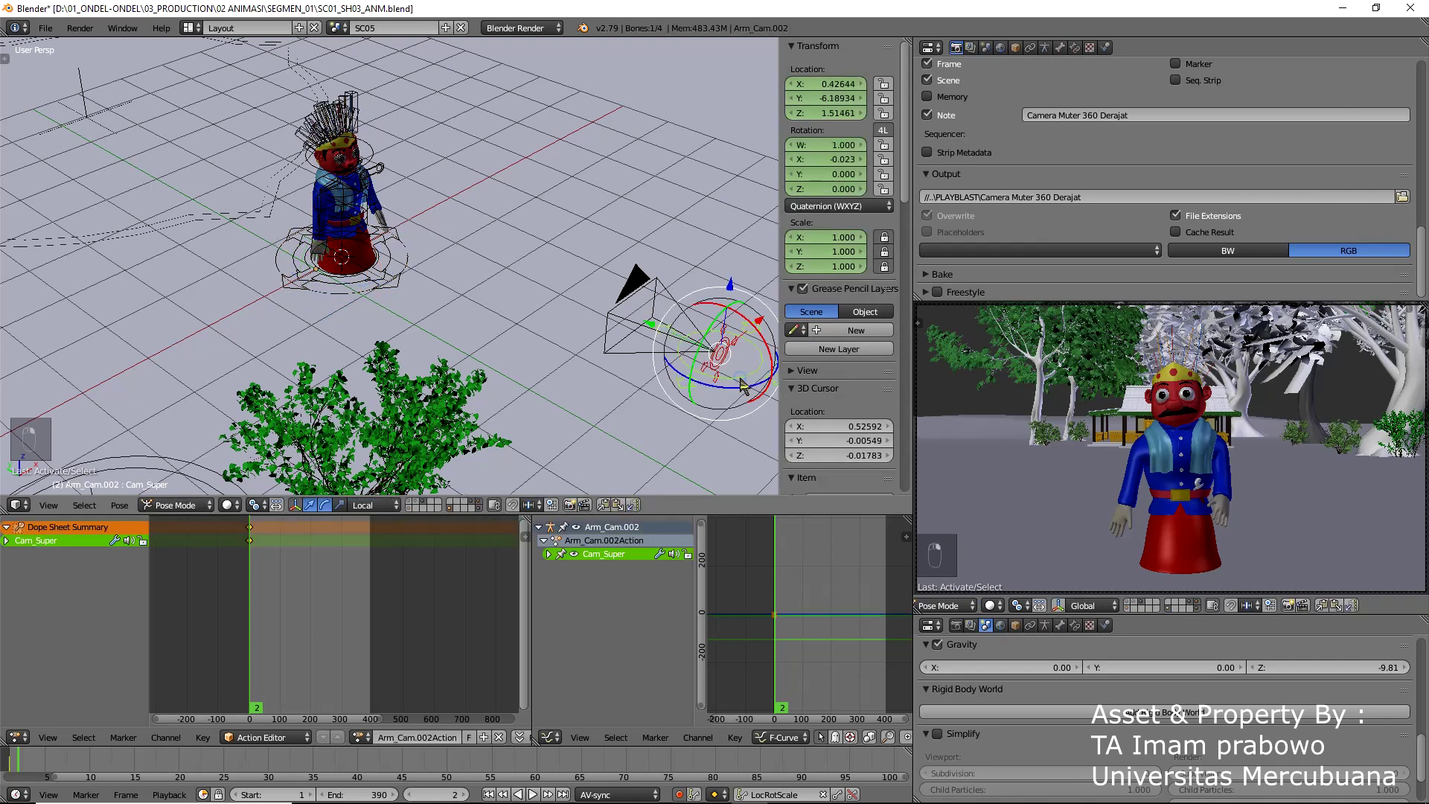
{"action": "right_click", "coordinate": [348, 298]}
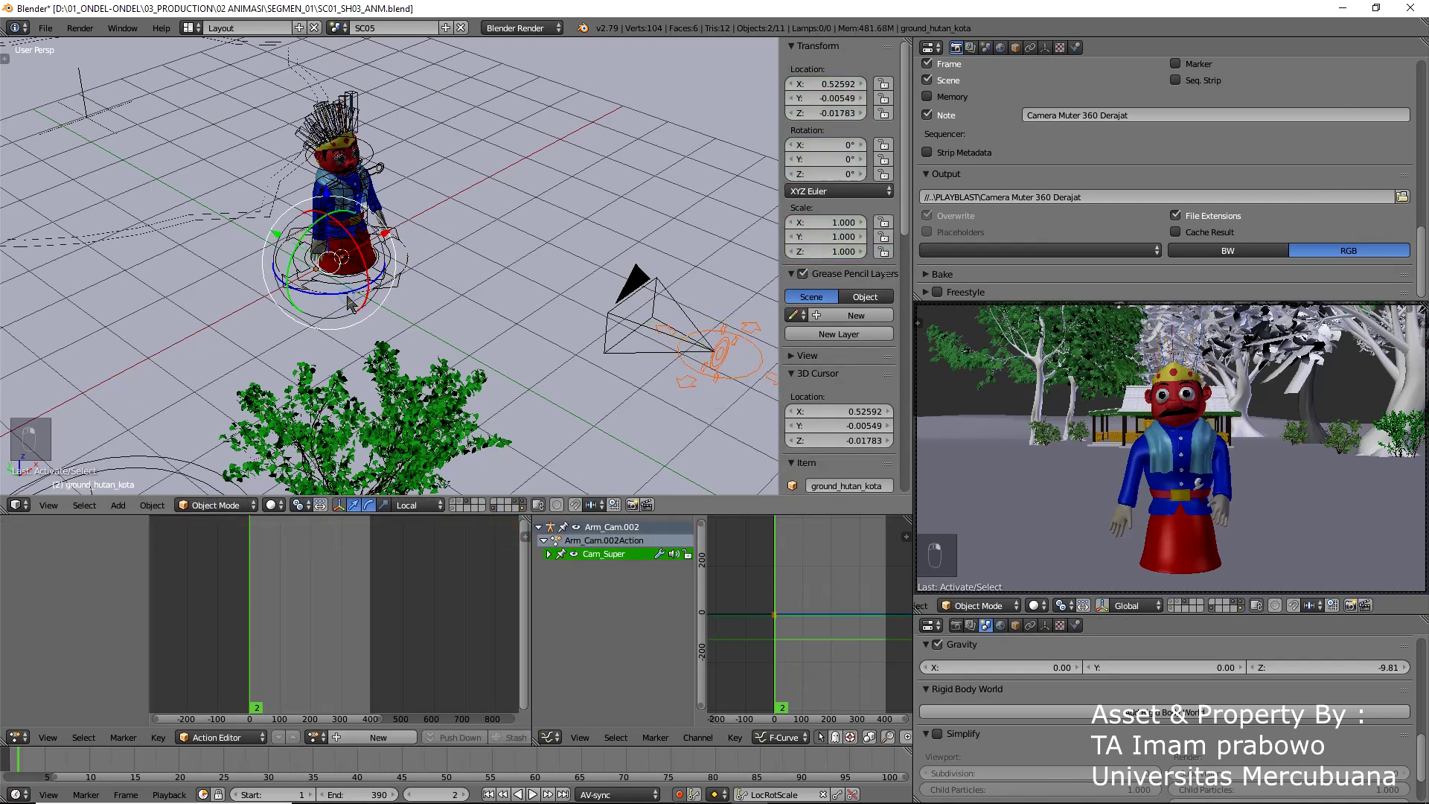
{"action": "right_click", "coordinate": [737, 385]}
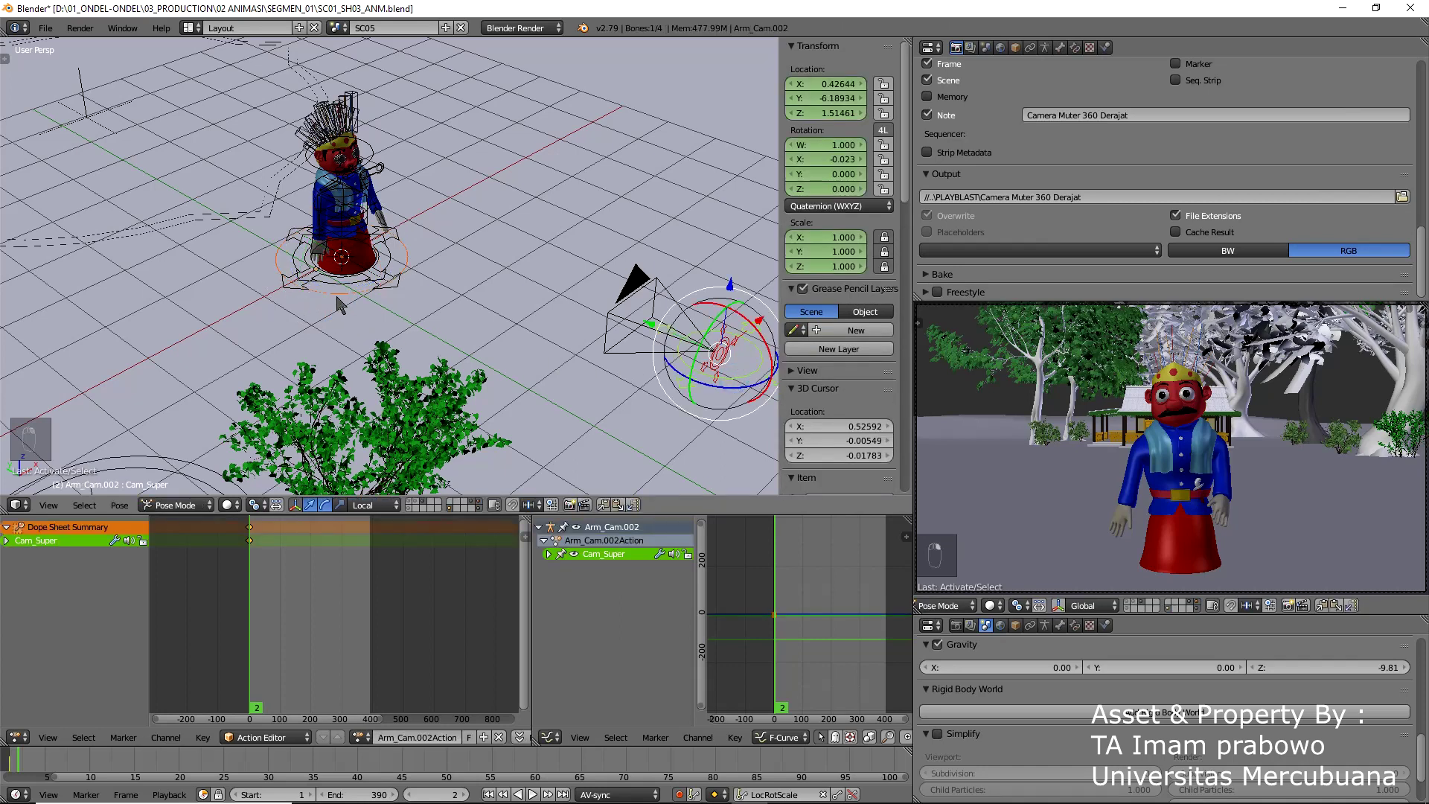
{"action": "key", "text": "a"}
{"action": "key", "text": "a"}
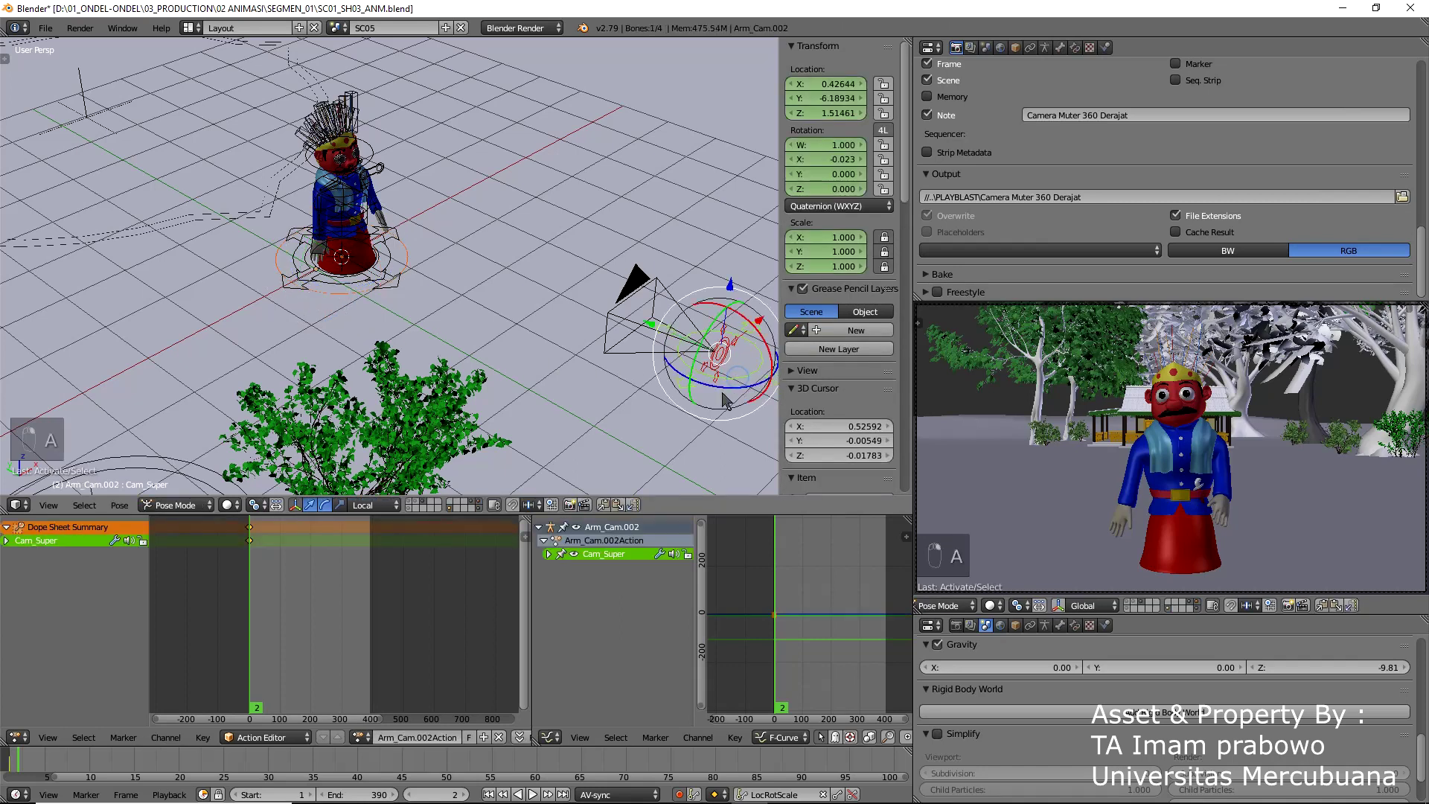
{"action": "scroll", "coordinate": [527, 331], "scroll_direction": "up", "scroll_amount": 3}
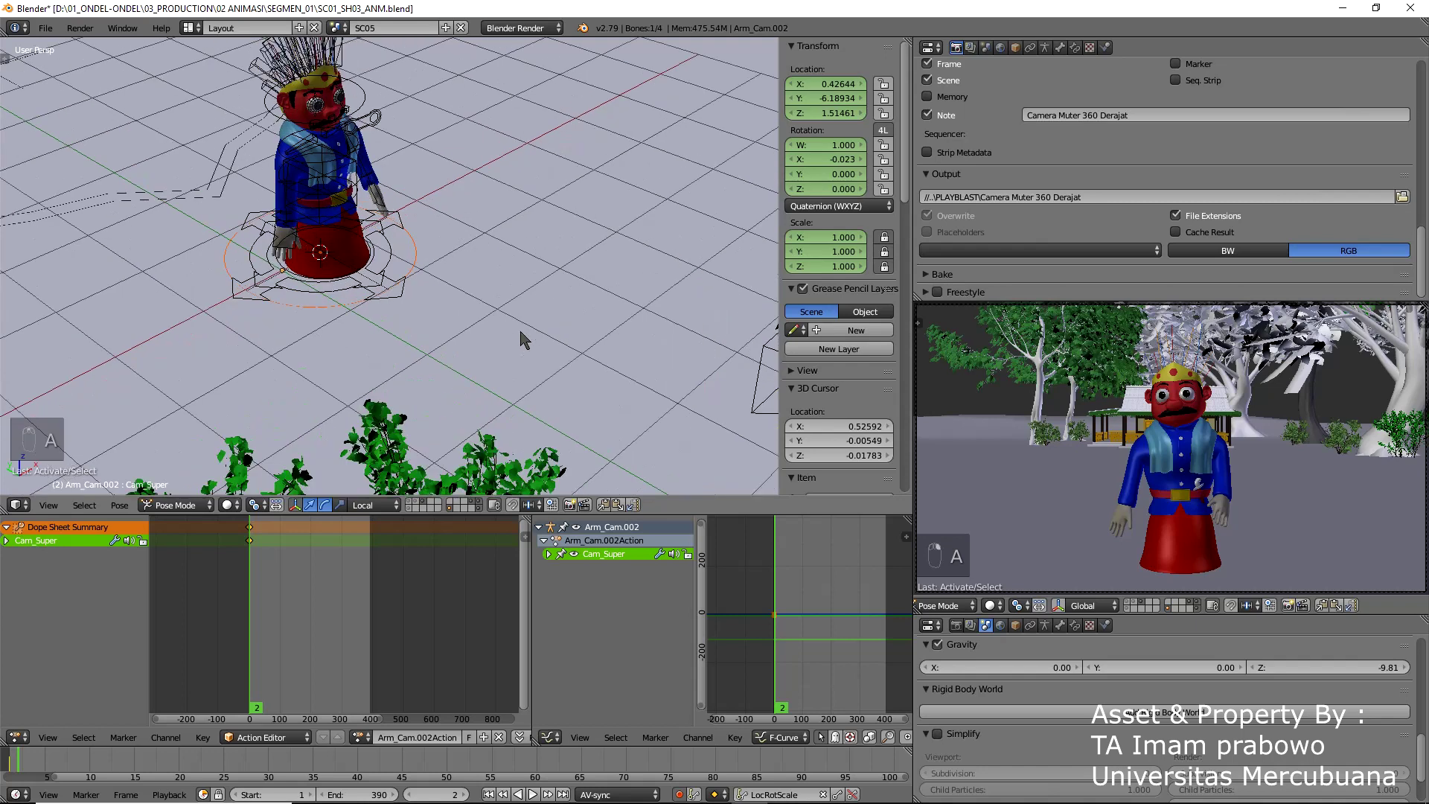
{"action": "right_click", "coordinate": [296, 327]}
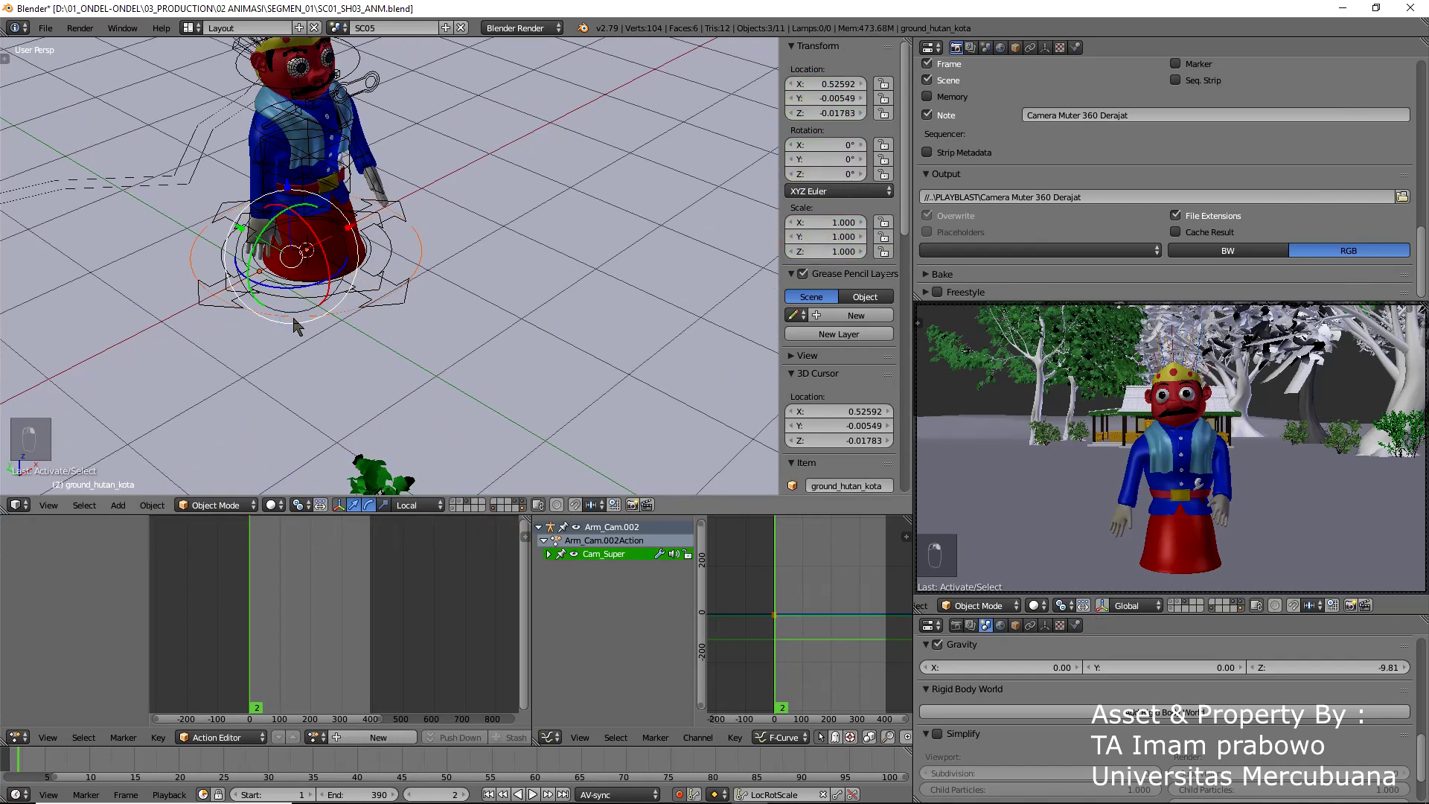
{"action": "scroll", "coordinate": [298, 328], "scroll_direction": "down", "scroll_amount": 3}
- Parent the camera rig to the Bezier circle at the character's base, using the Object parent type
{"action": "right_click", "coordinate": [747, 386]}
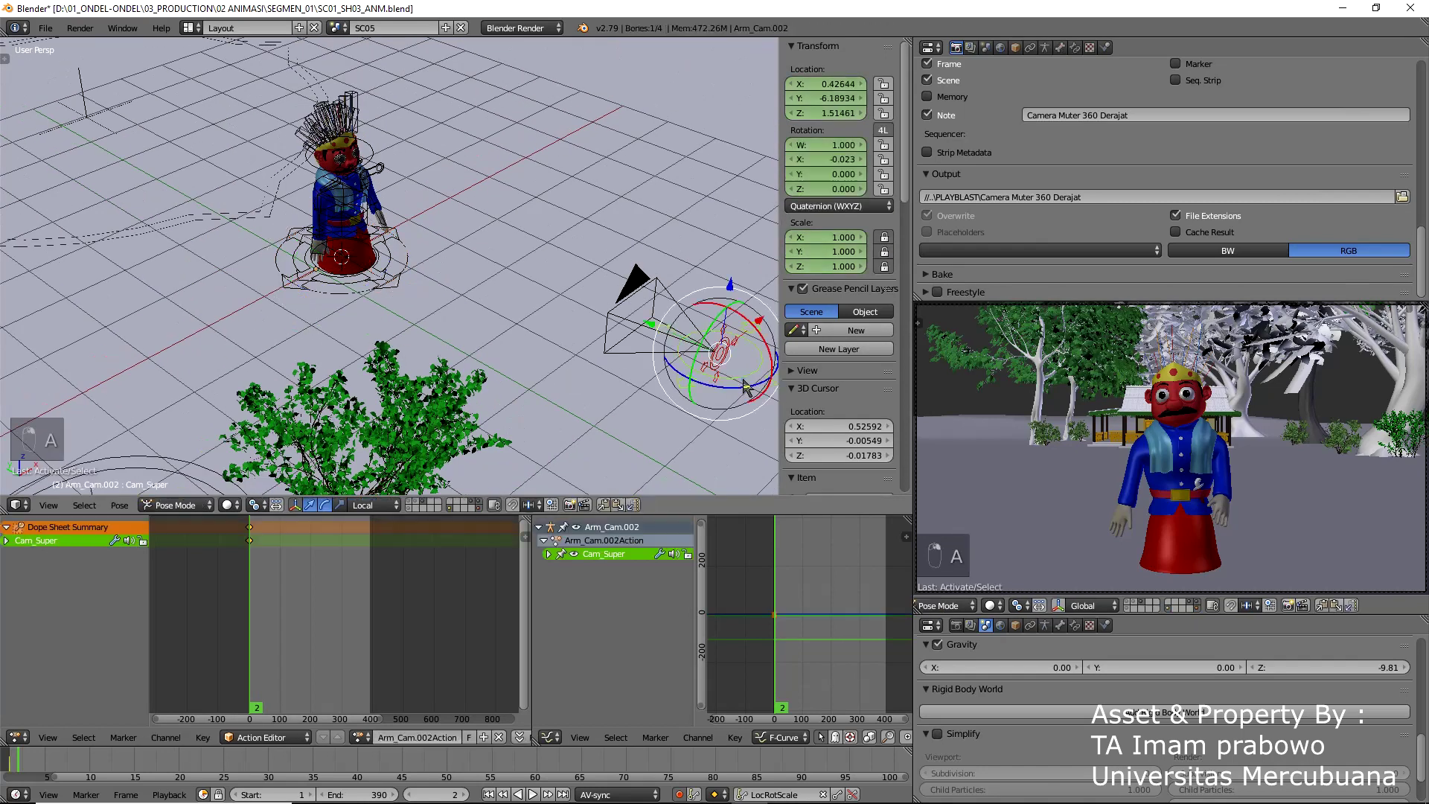
{"action": "scroll", "coordinate": [283, 341], "scroll_direction": "up", "scroll_amount": 4}
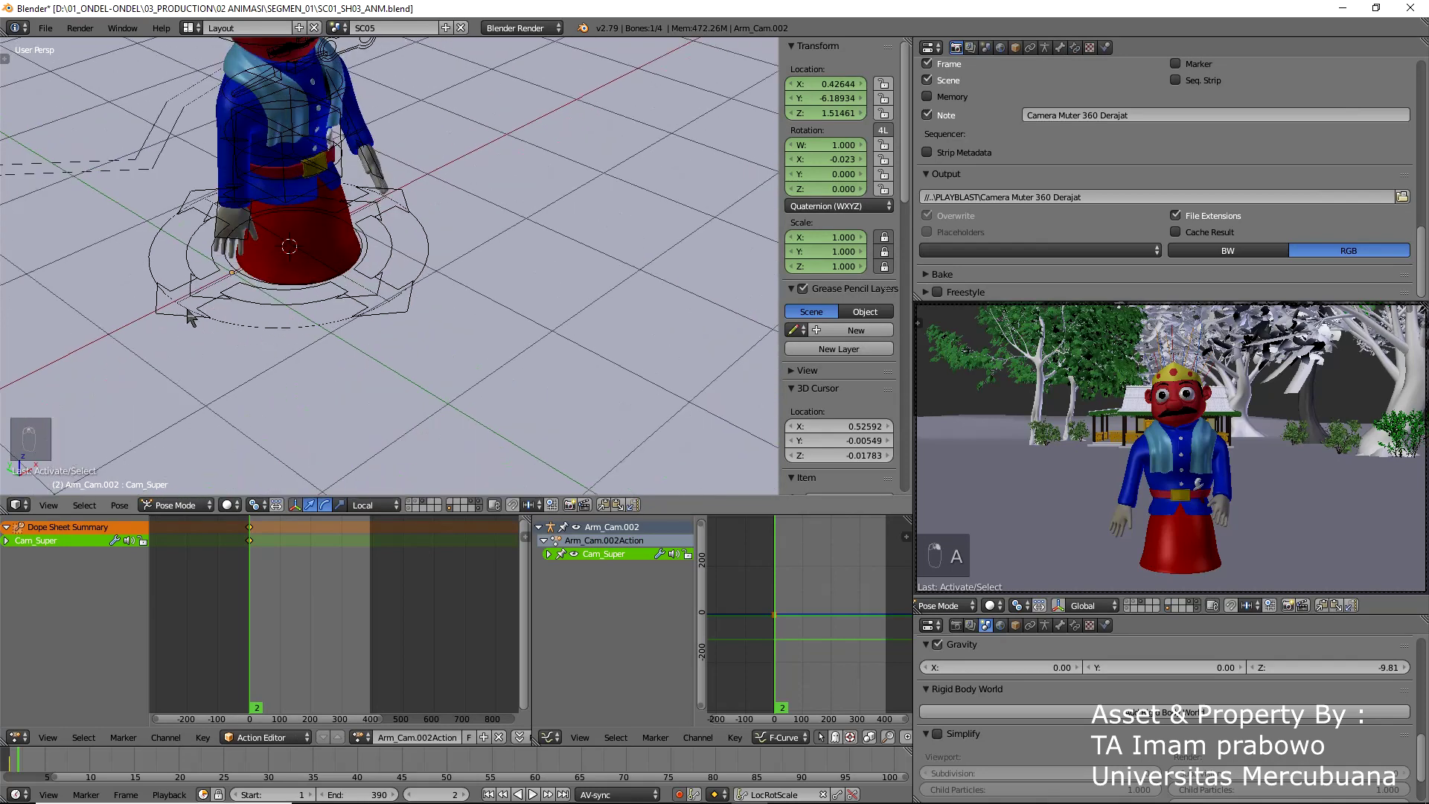
{"action": "right_click", "coordinate": [155, 257]}
{"action": "scroll", "coordinate": [403, 322], "scroll_direction": "down", "scroll_amount": 3}
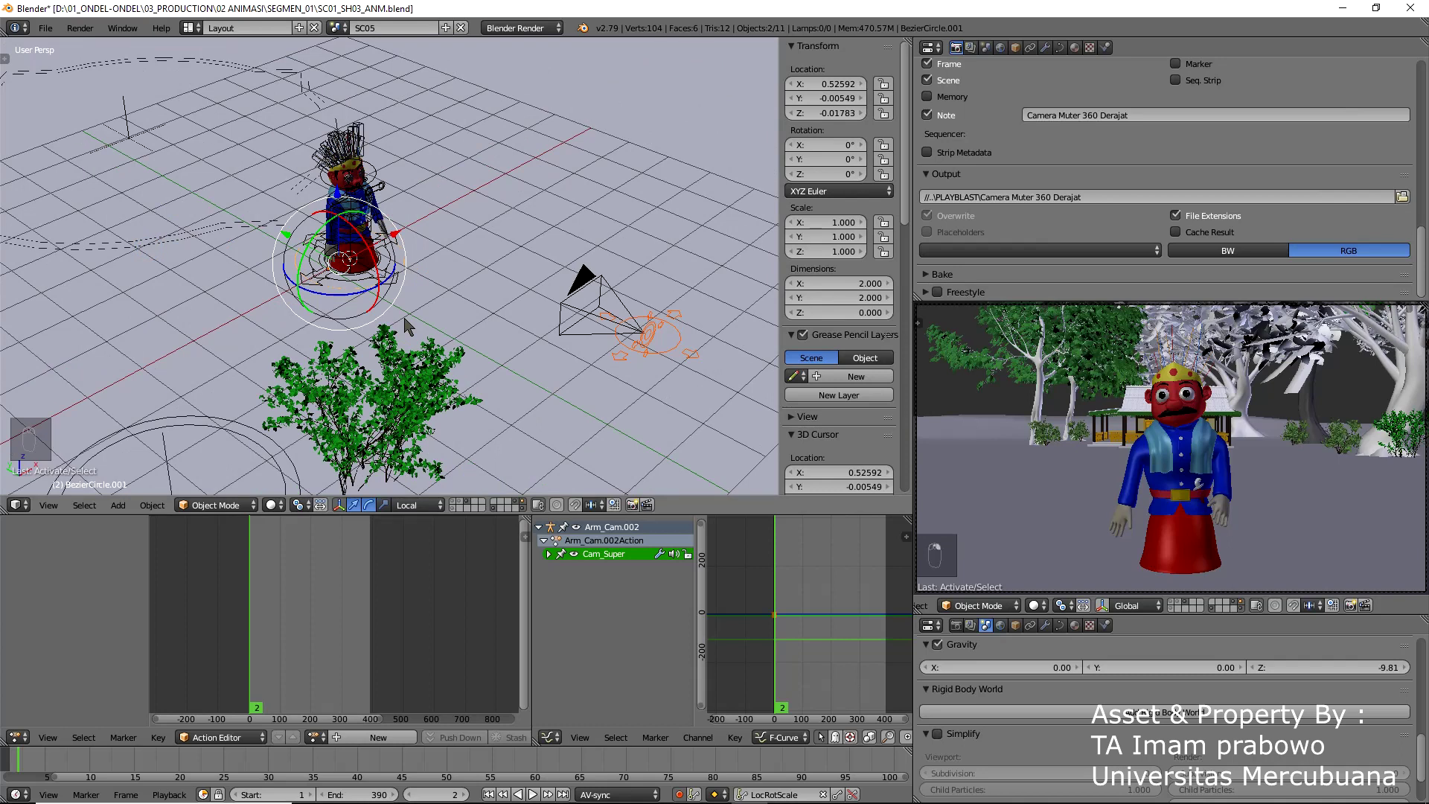
{"action": "key", "text": "ctrl+p"}
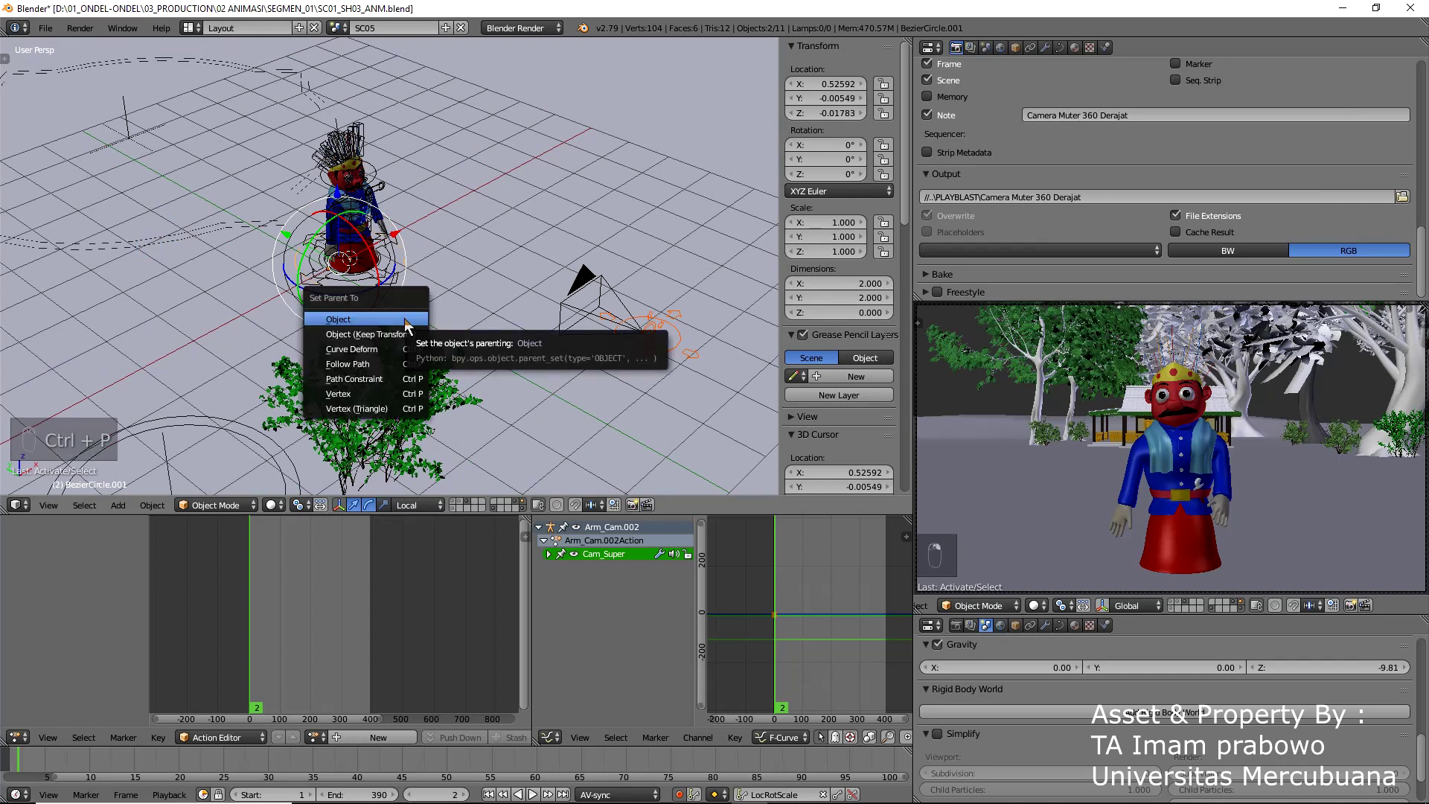
{"action": "left_click", "coordinate": [405, 319]}
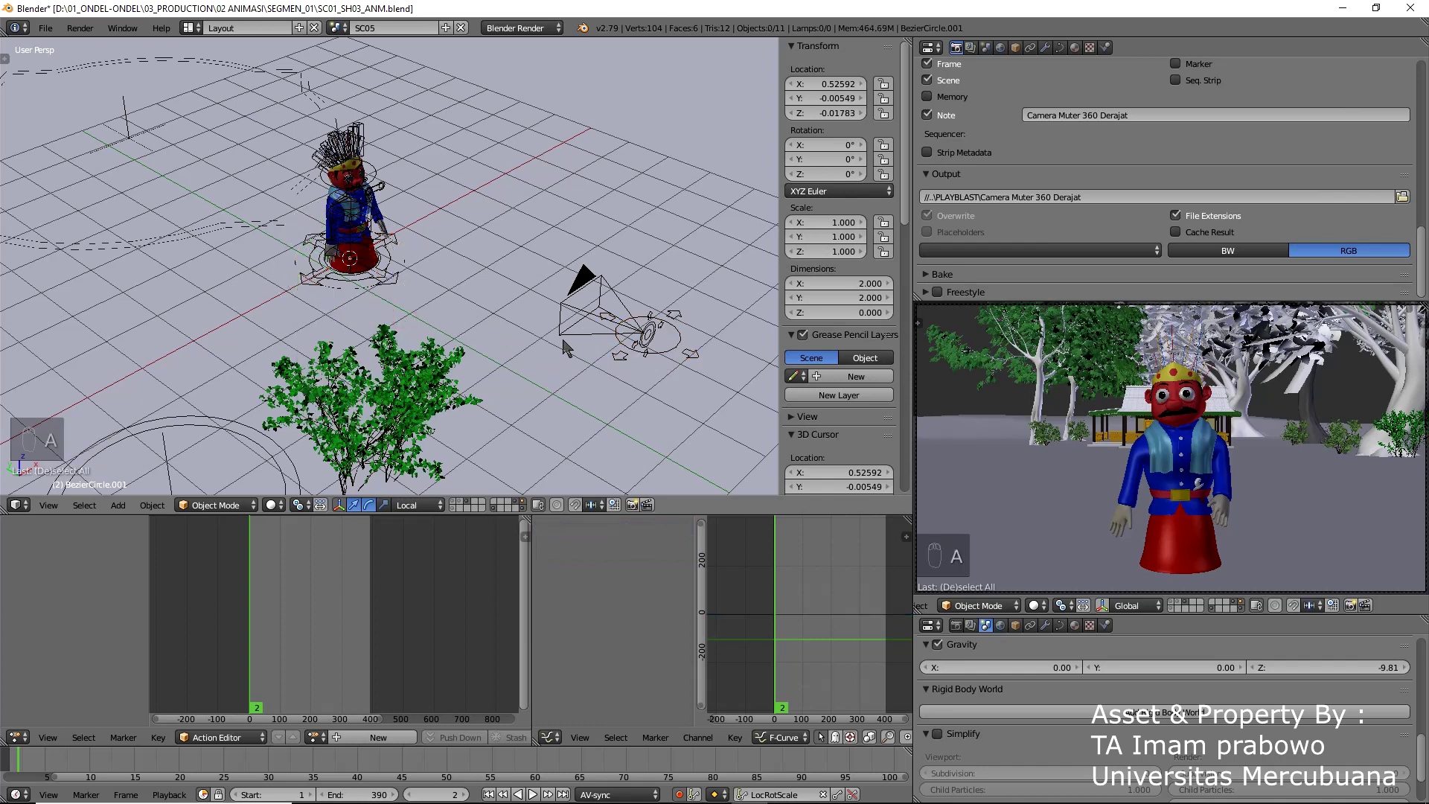
- Select only the Bezier circle around the character's base
{"action": "left_click", "coordinate": [360, 296]}
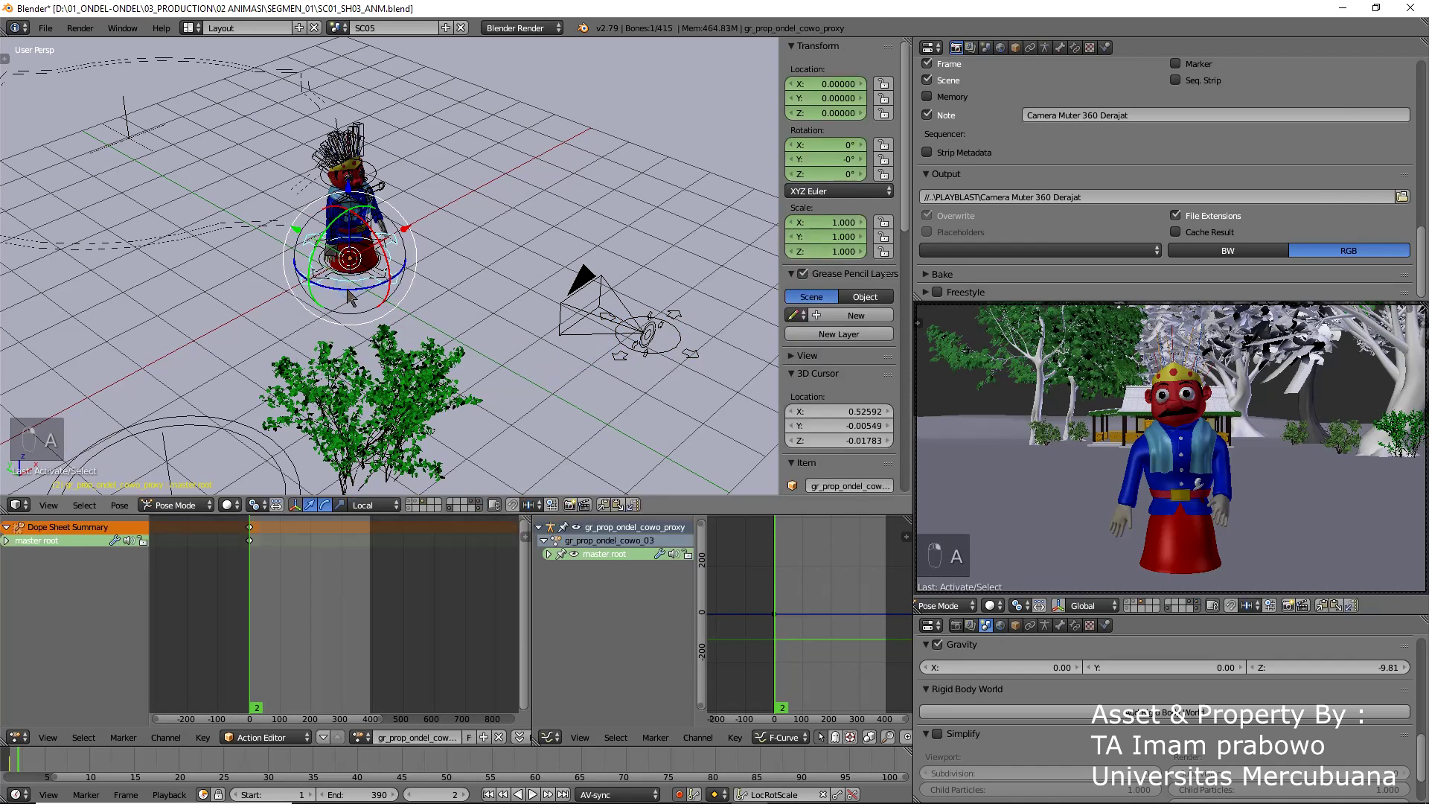
{"action": "left_click", "coordinate": [331, 300]}
{"action": "scroll", "coordinate": [320, 309], "scroll_direction": "up", "scroll_amount": 3}
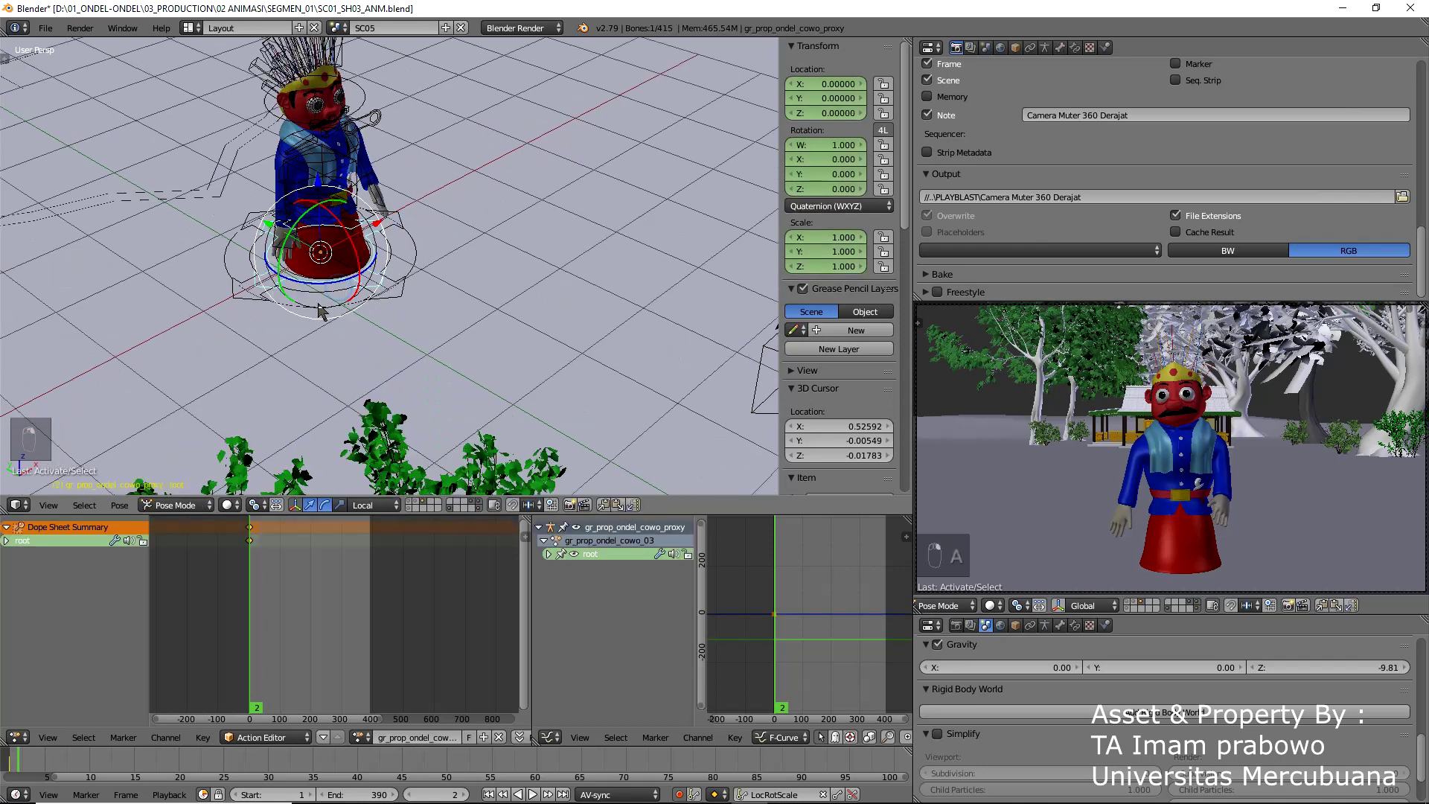
{"action": "left_click", "coordinate": [415, 274]}
{"action": "left_click", "coordinate": [415, 274]}
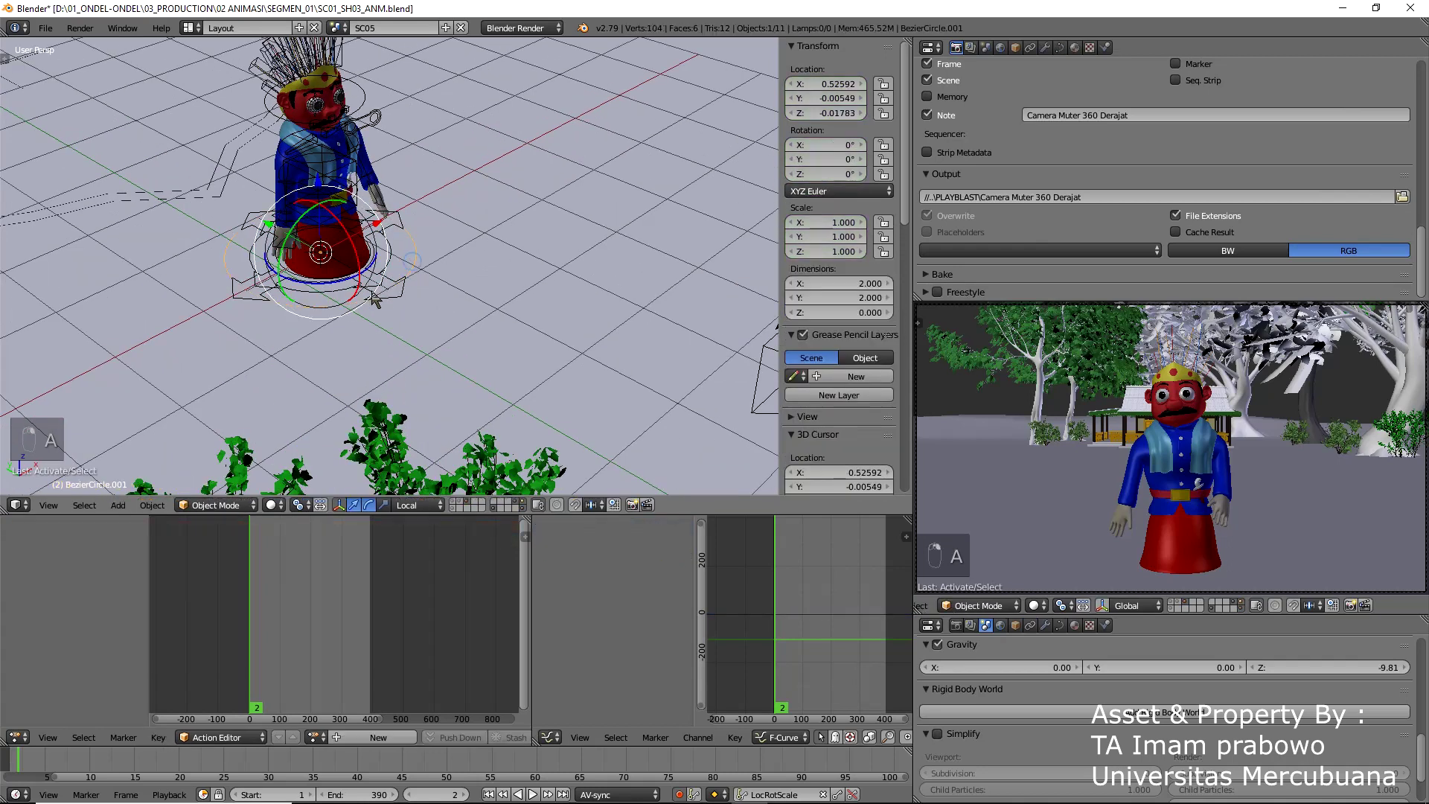
- Test the camera orbit by rotating the Bezier circle to about 346° around its local Z axis, and undo the rotation
{"action": "key", "text": "r"}
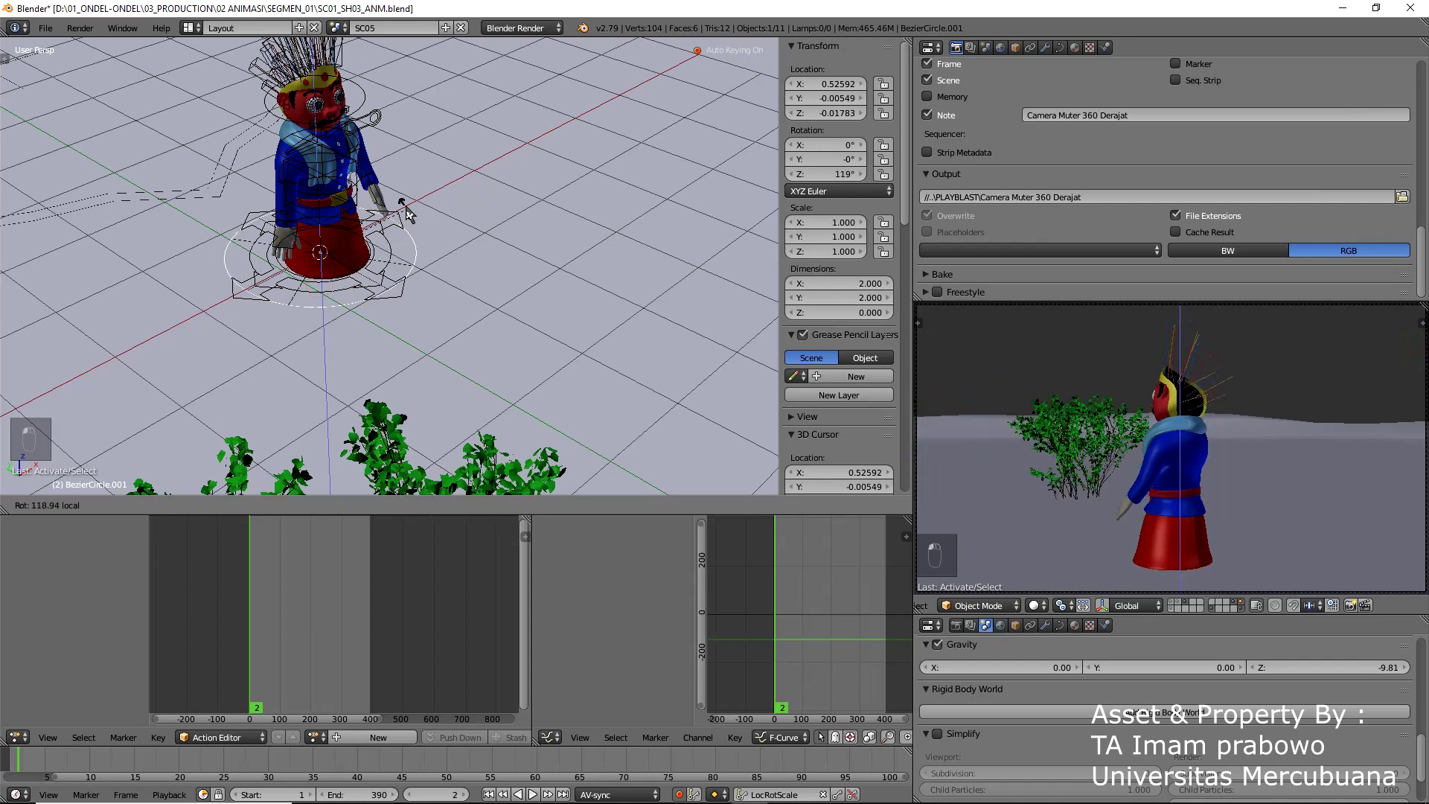
{"action": "left_click", "coordinate": [298, 351]}
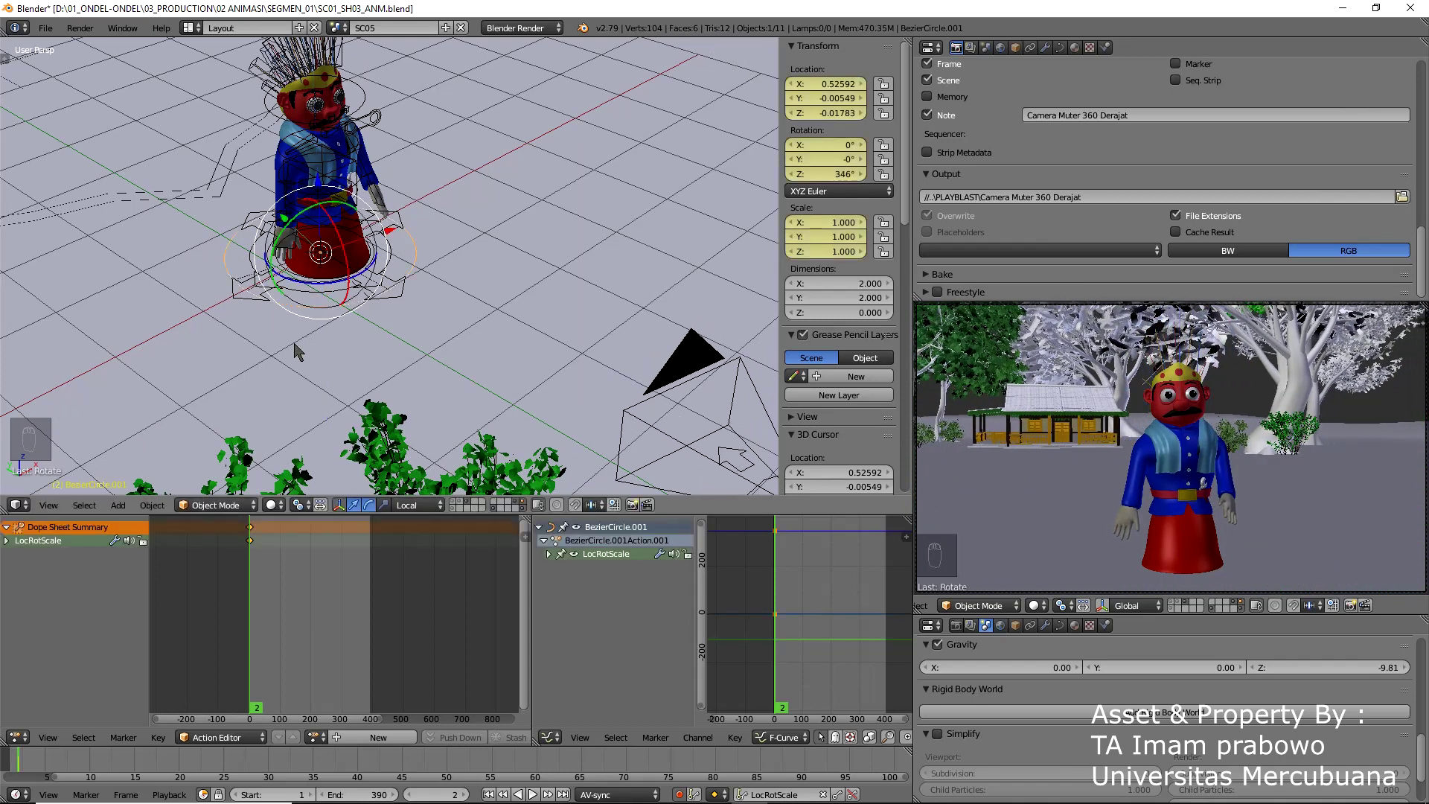
{"action": "key", "text": "ctrl+z"}
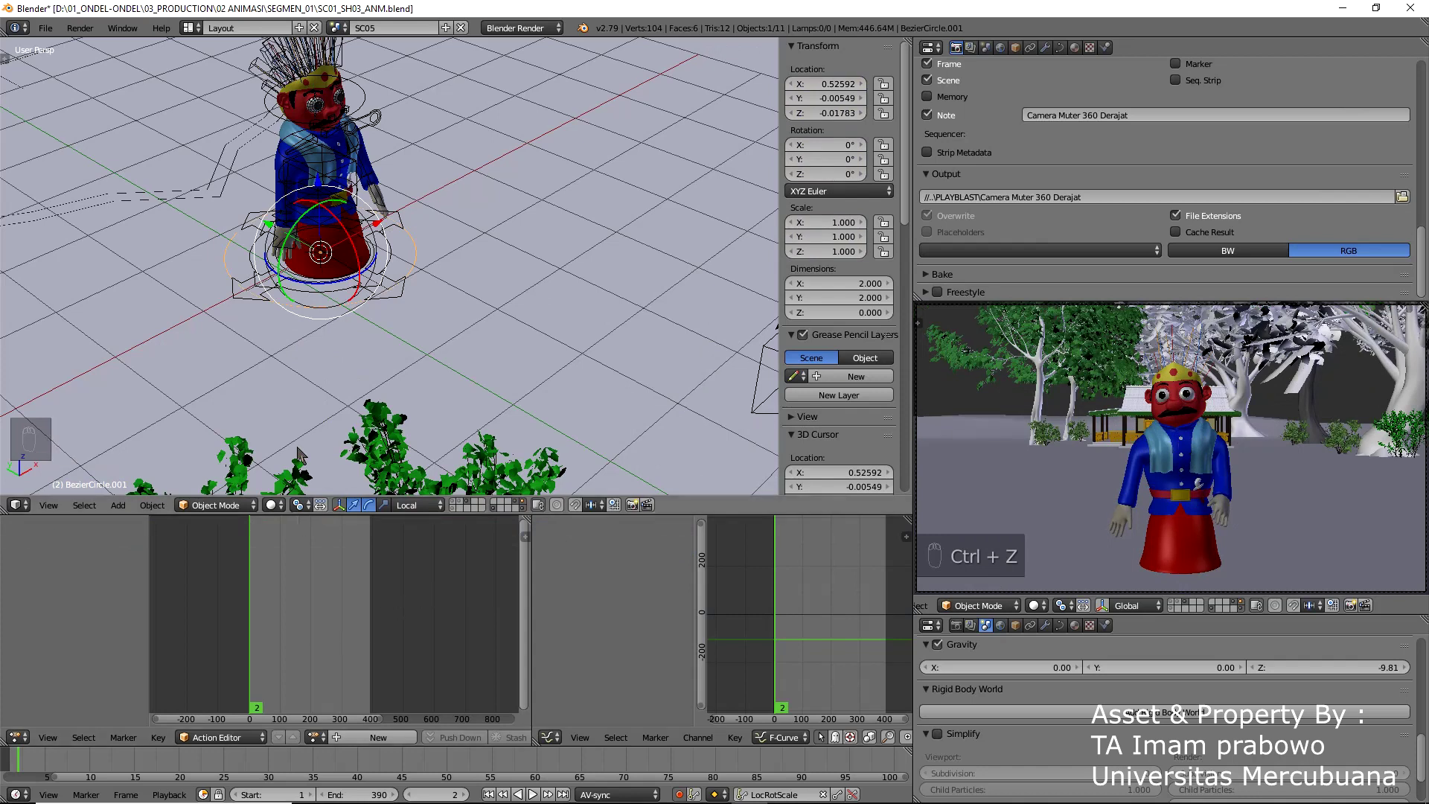
- Insert a LocRotScale keyframe for the Bezier circle at frame 1
{"action": "key", "text": "Left"}
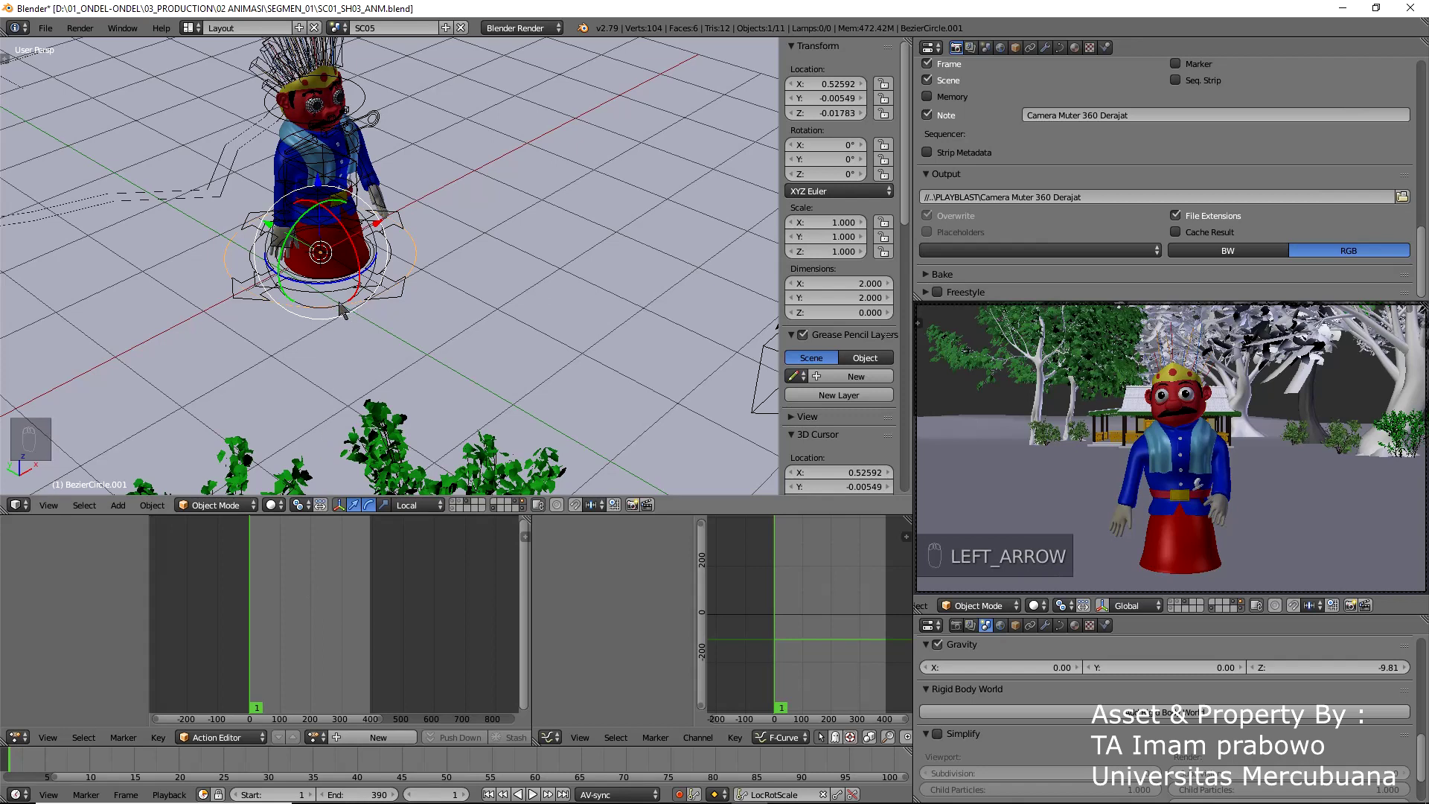
{"action": "key", "text": "i"}
- Insert a second LocRotScale keyframe for the Bezier circle at frame 390, the end of the animation range
{"action": "left_click", "coordinate": [369, 578]}
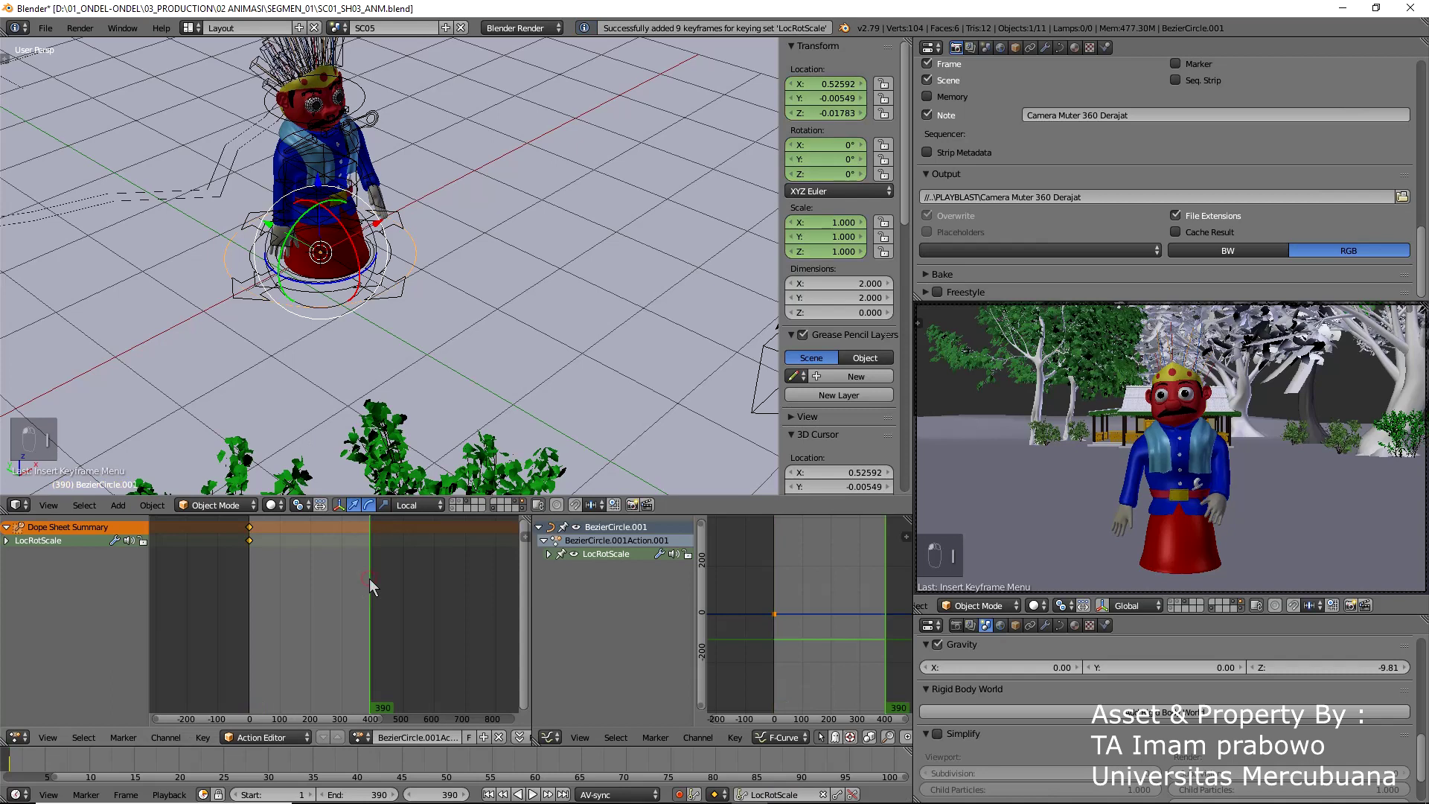
{"action": "scroll", "coordinate": [417, 612], "scroll_direction": "up", "scroll_amount": 6}
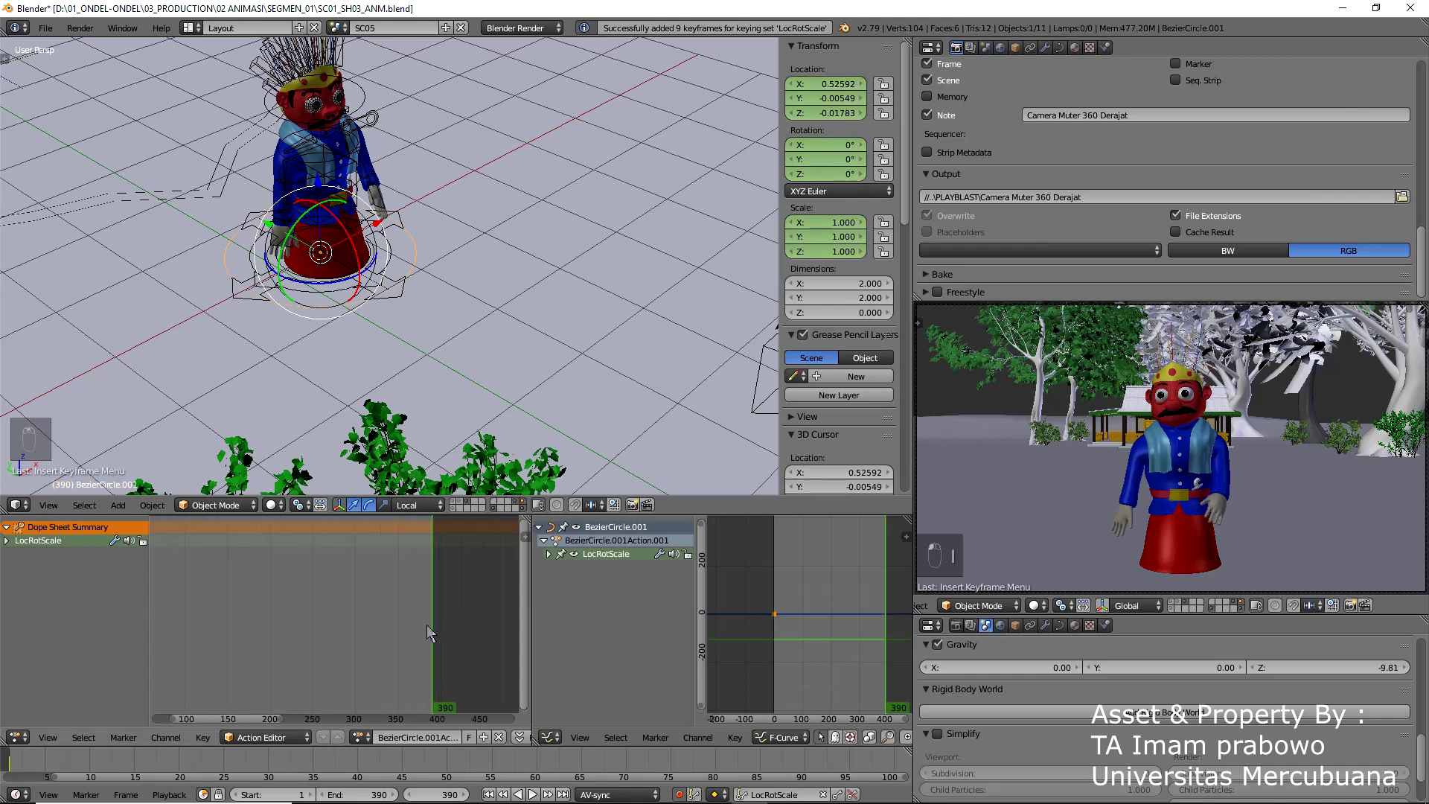
{"action": "key", "text": "Right"}
{"action": "key", "text": "Left"}
{"action": "key", "text": "Right"}
{"action": "scroll", "coordinate": [476, 646], "scroll_direction": "up", "scroll_amount": 2}
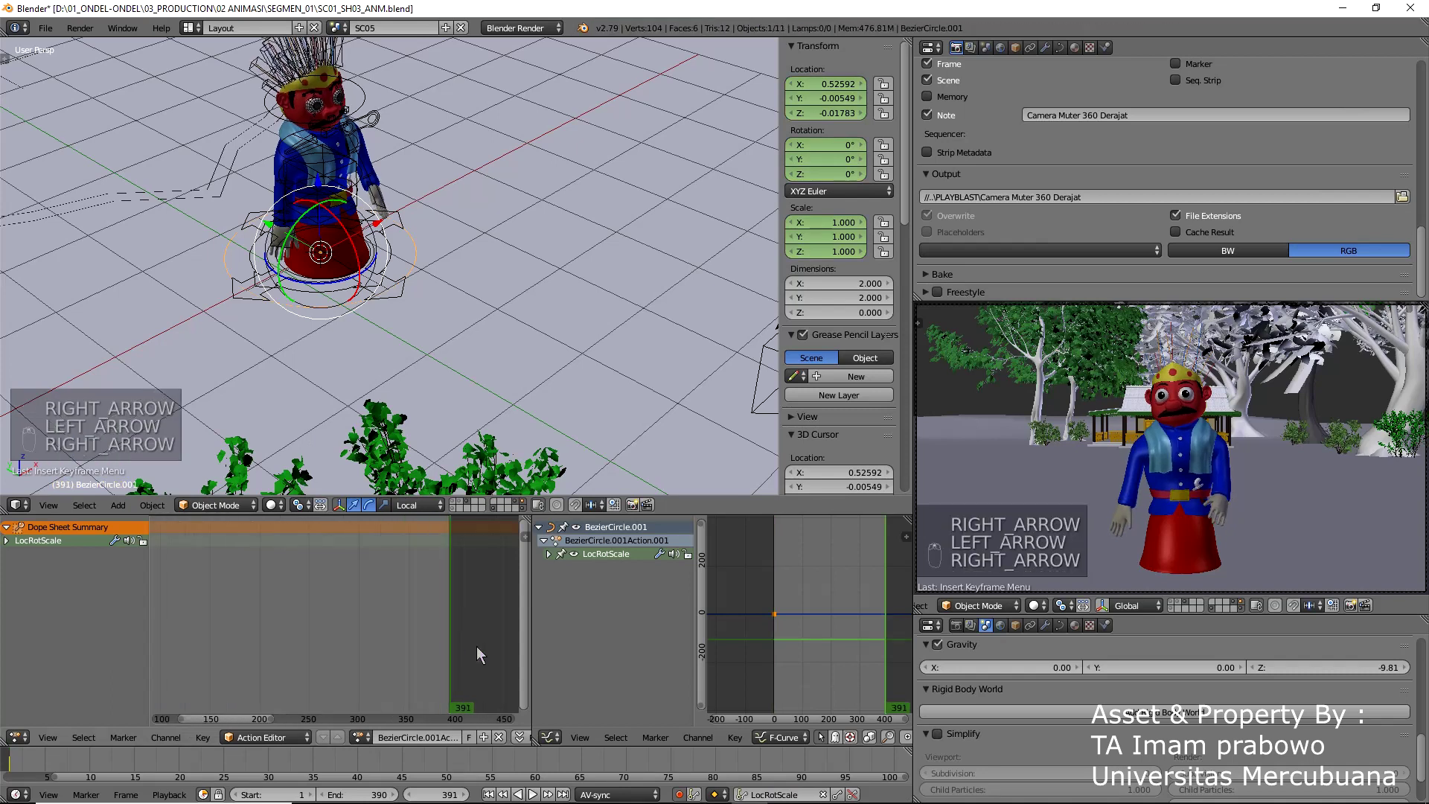
{"action": "key", "text": "Left"}
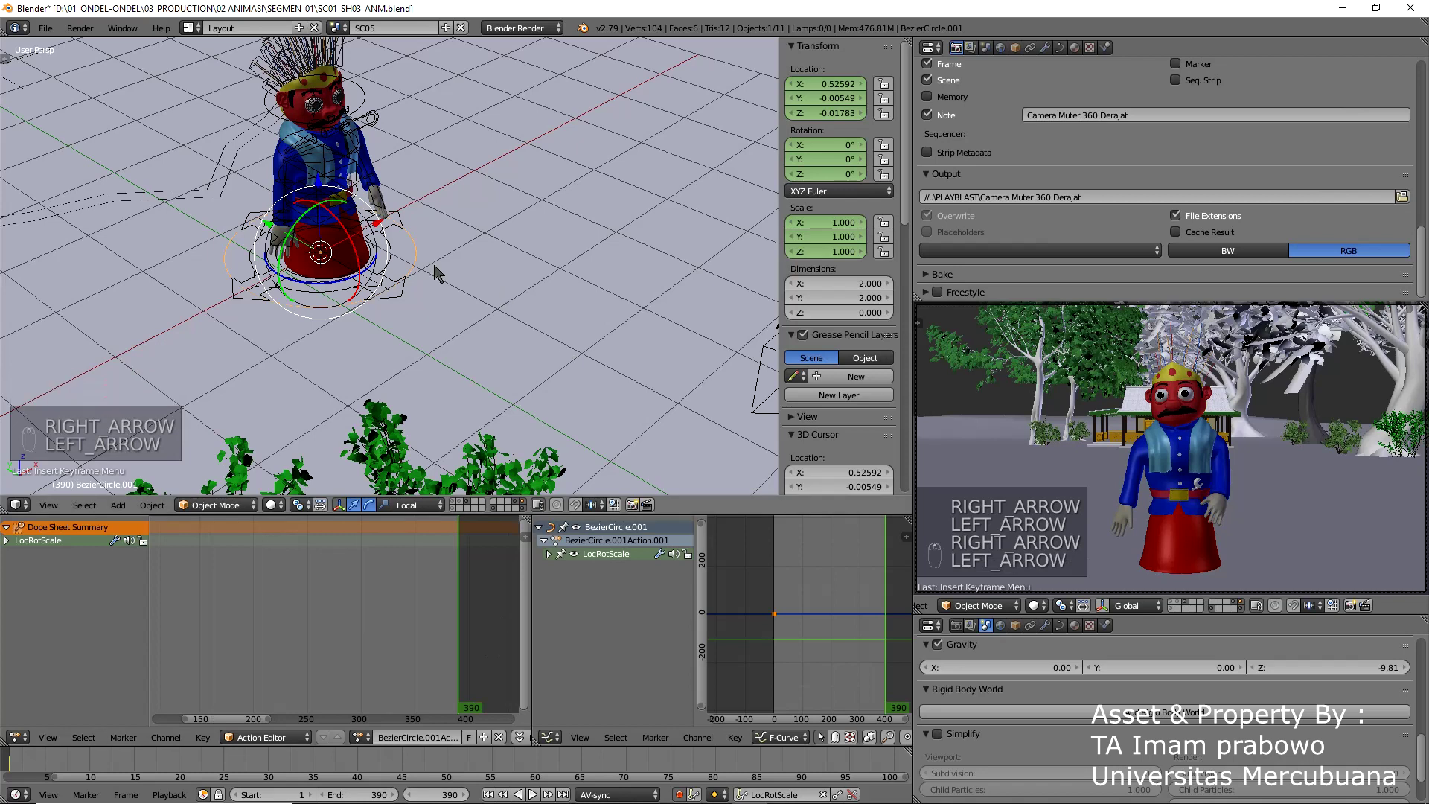
{"action": "key", "text": "i"}
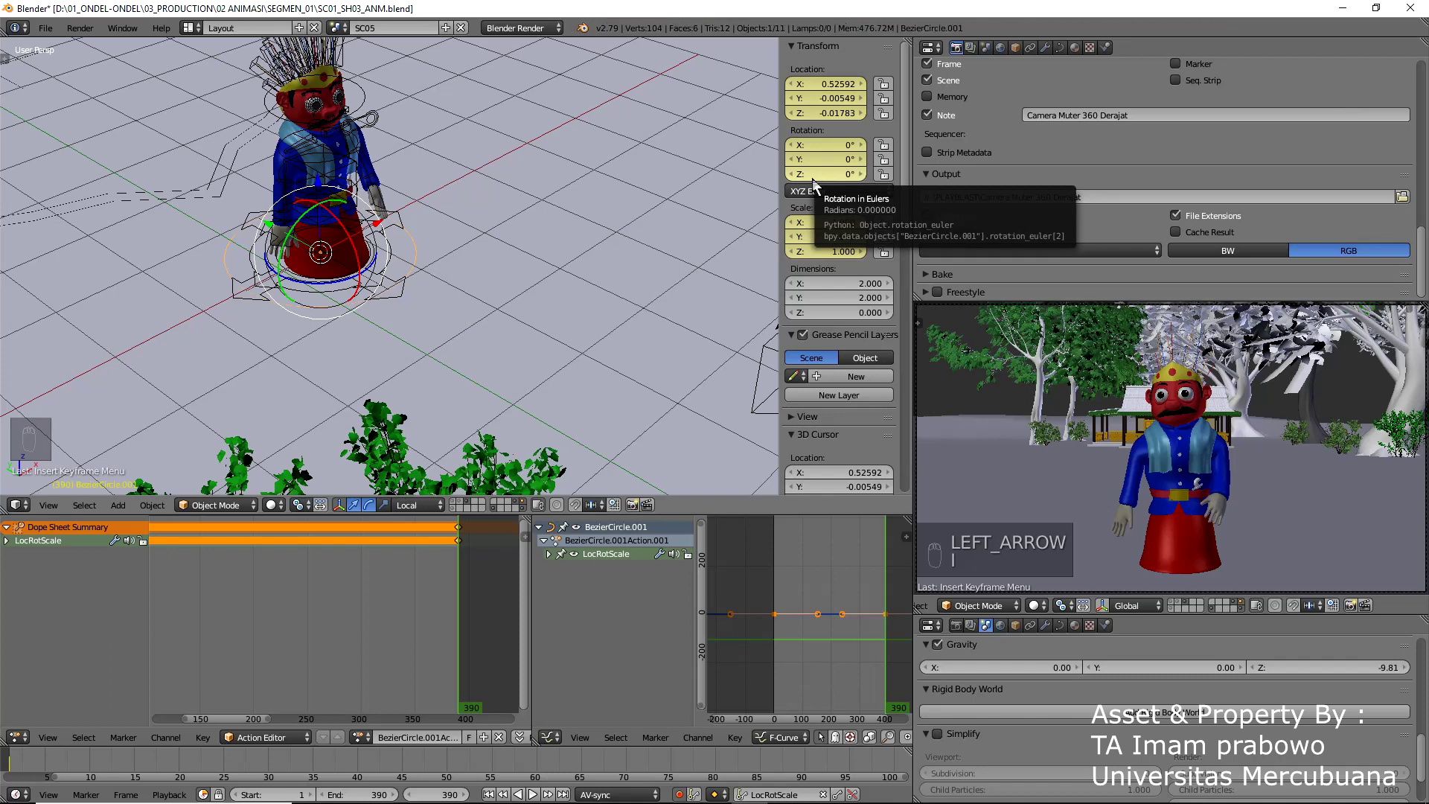
- Set the Bezier circle's Z rotation to 360° at frame 390 and change its keyframe handles to Vector
{"action": "scroll", "coordinate": [667, 287], "scroll_direction": "down", "scroll_amount": 6}
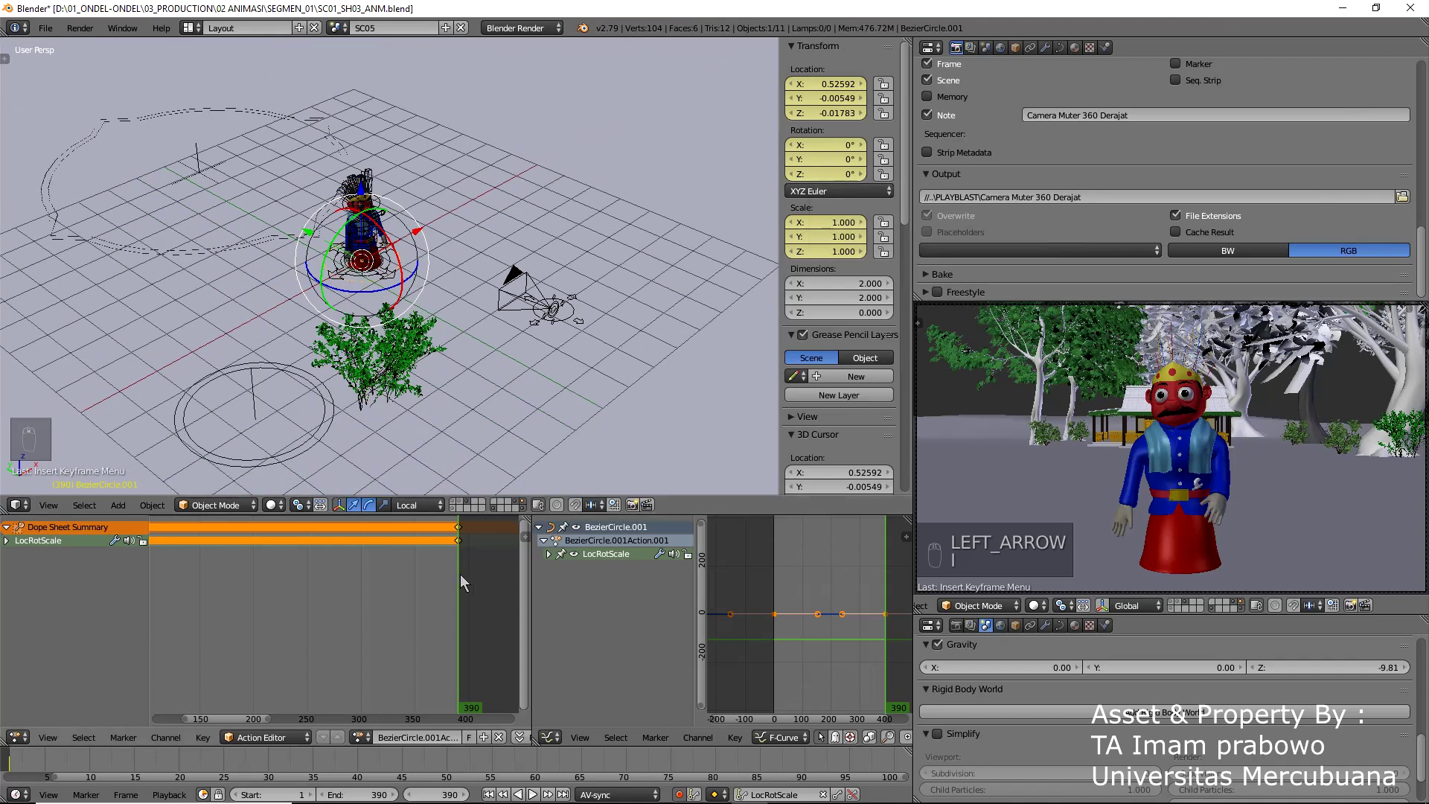
{"action": "mouse_move", "coordinate": [810, 174]}
{"action": "left_mouse_down"}
{"action": "mouse_move", "coordinate": [1348, 173]}
{"action": "mouse_move", "coordinate": [811, 179]}
{"action": "left_mouse_up"}
{"action": "left_click", "coordinate": [809, 176]}
{"action": "type", "text": "360"}
{"action": "key", "text": "Return"}
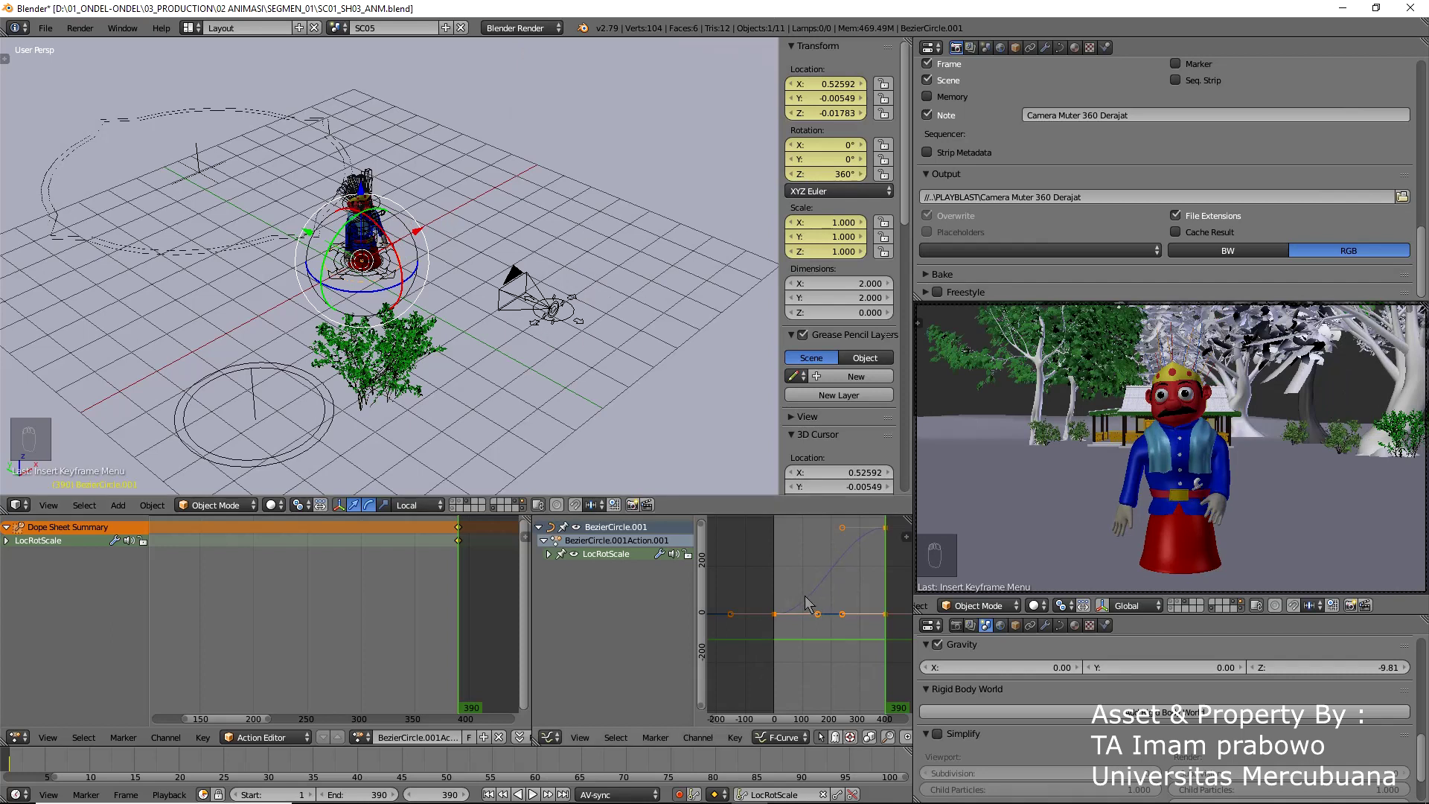
{"action": "key", "text": "v"}
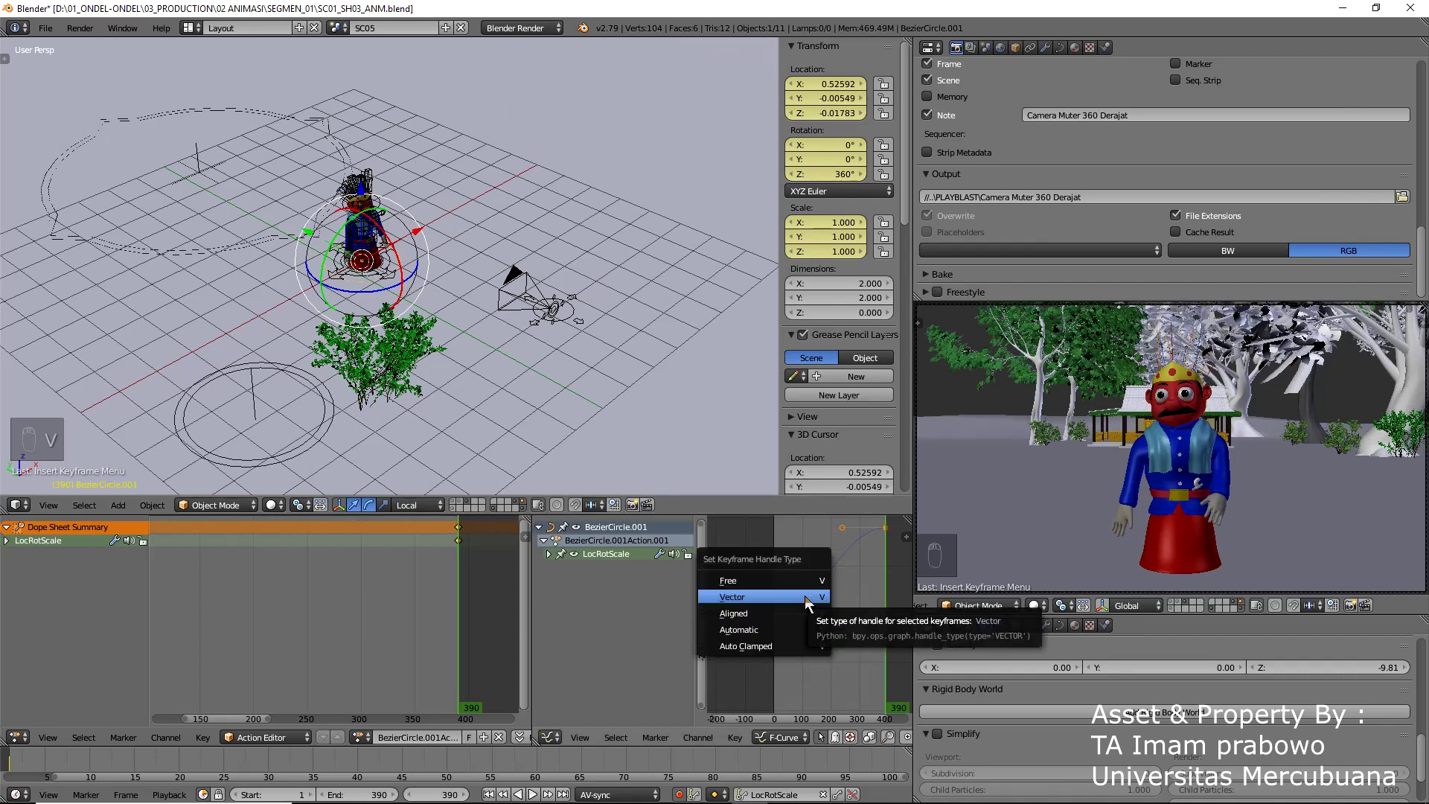
{"action": "left_click", "coordinate": [806, 596]}
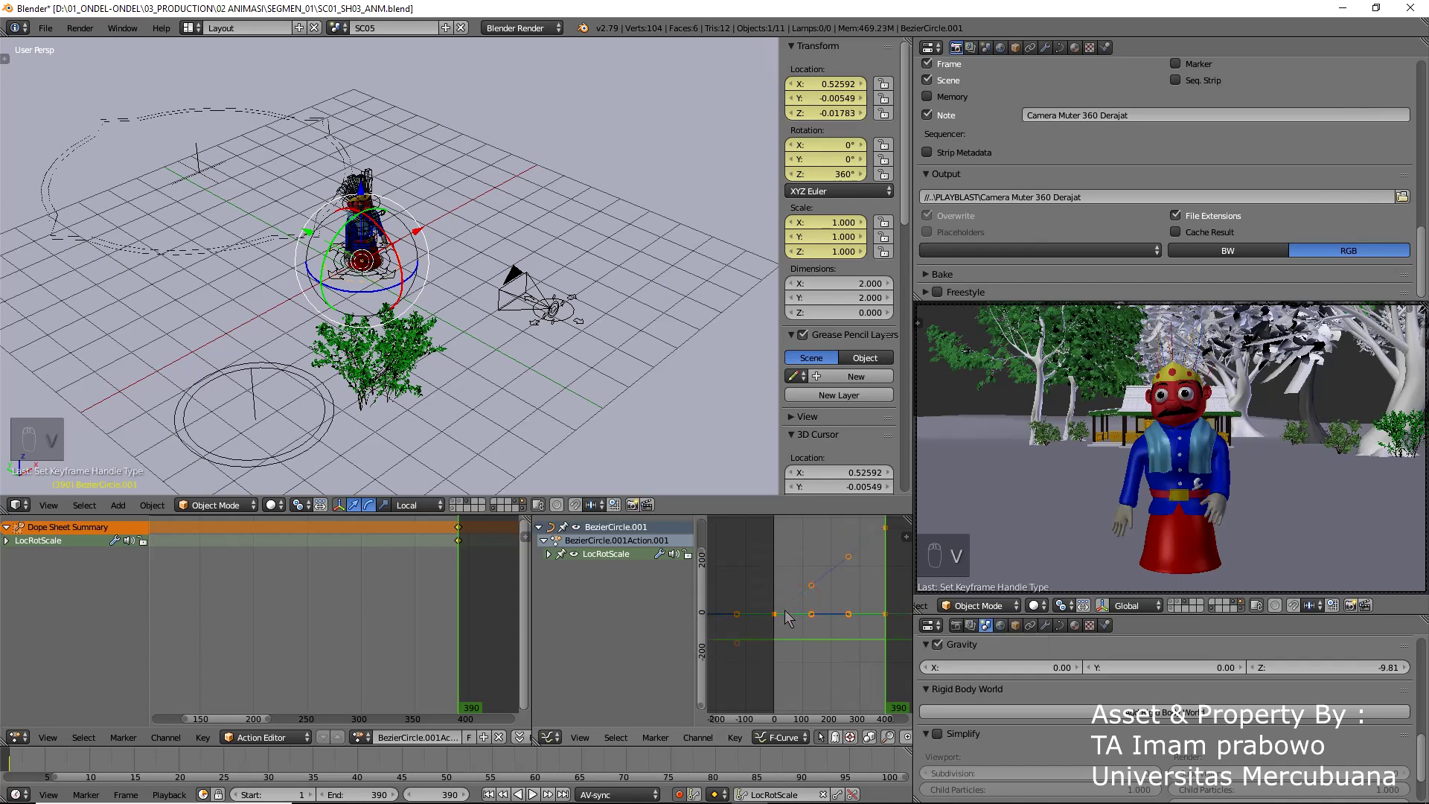
- Play back the camera orbit, enable the scene's Simplify option during playback, and stop the animation
{"action": "key", "text": "alt+a"}
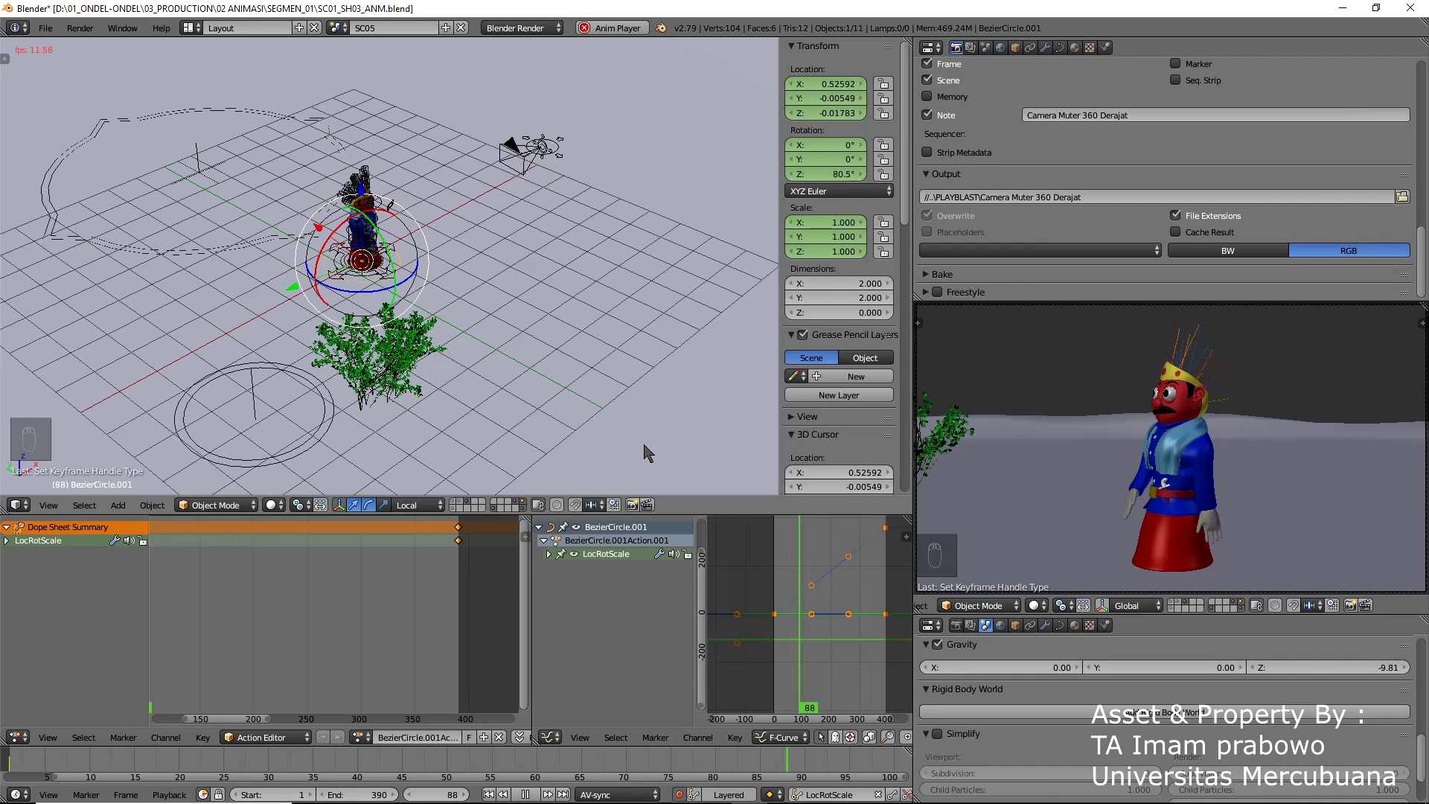
{"action": "left_click", "coordinate": [938, 735]}
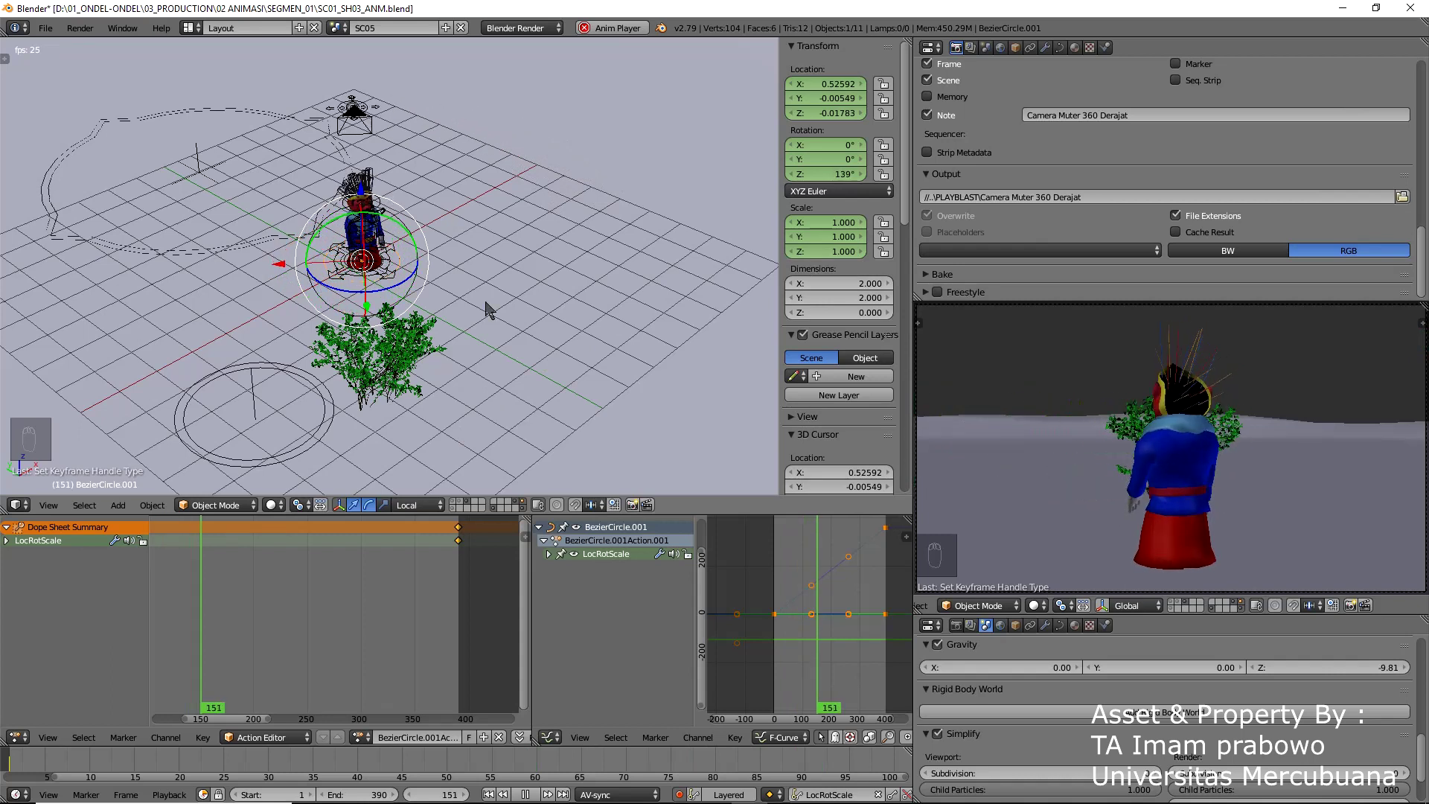
{"action": "key", "text": "alt+a"}
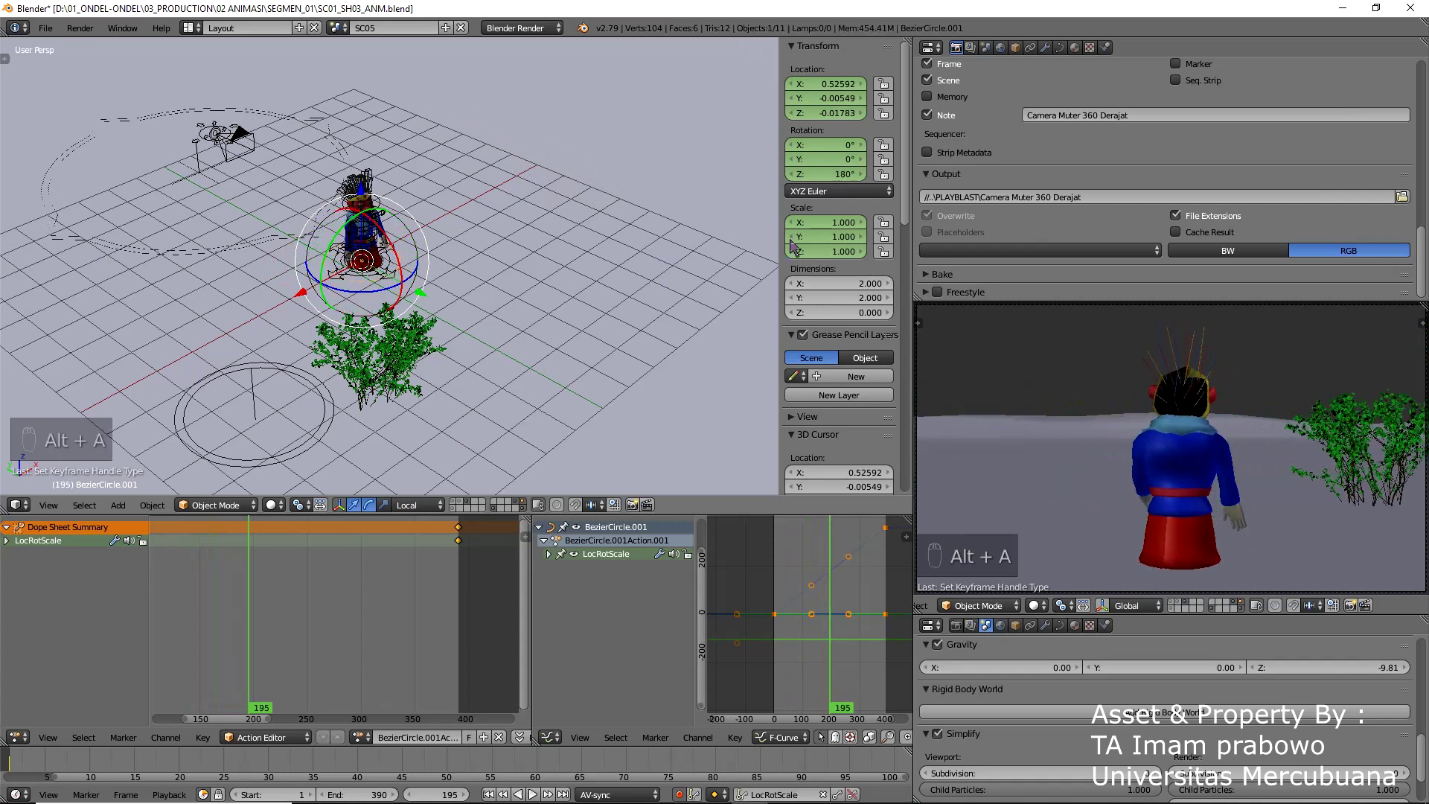
- Set the Bezier circle's Z rotation to 720° at the frame 390 keyframe for a two-turn orbit
{"action": "left_click", "coordinate": [457, 556]}
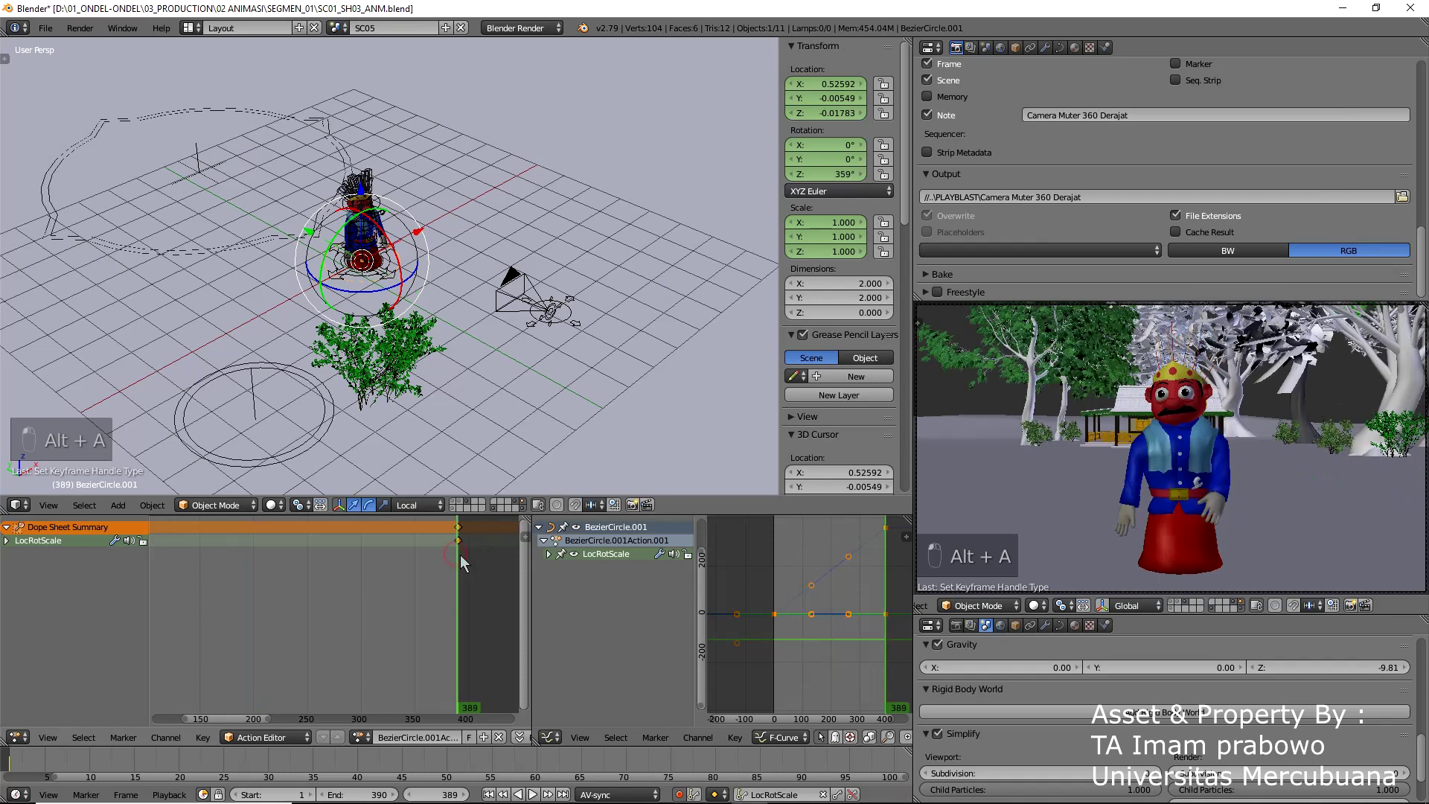
{"action": "key", "text": "Up"}
{"action": "left_click", "coordinate": [829, 176]}
{"action": "type", "text": "720"}
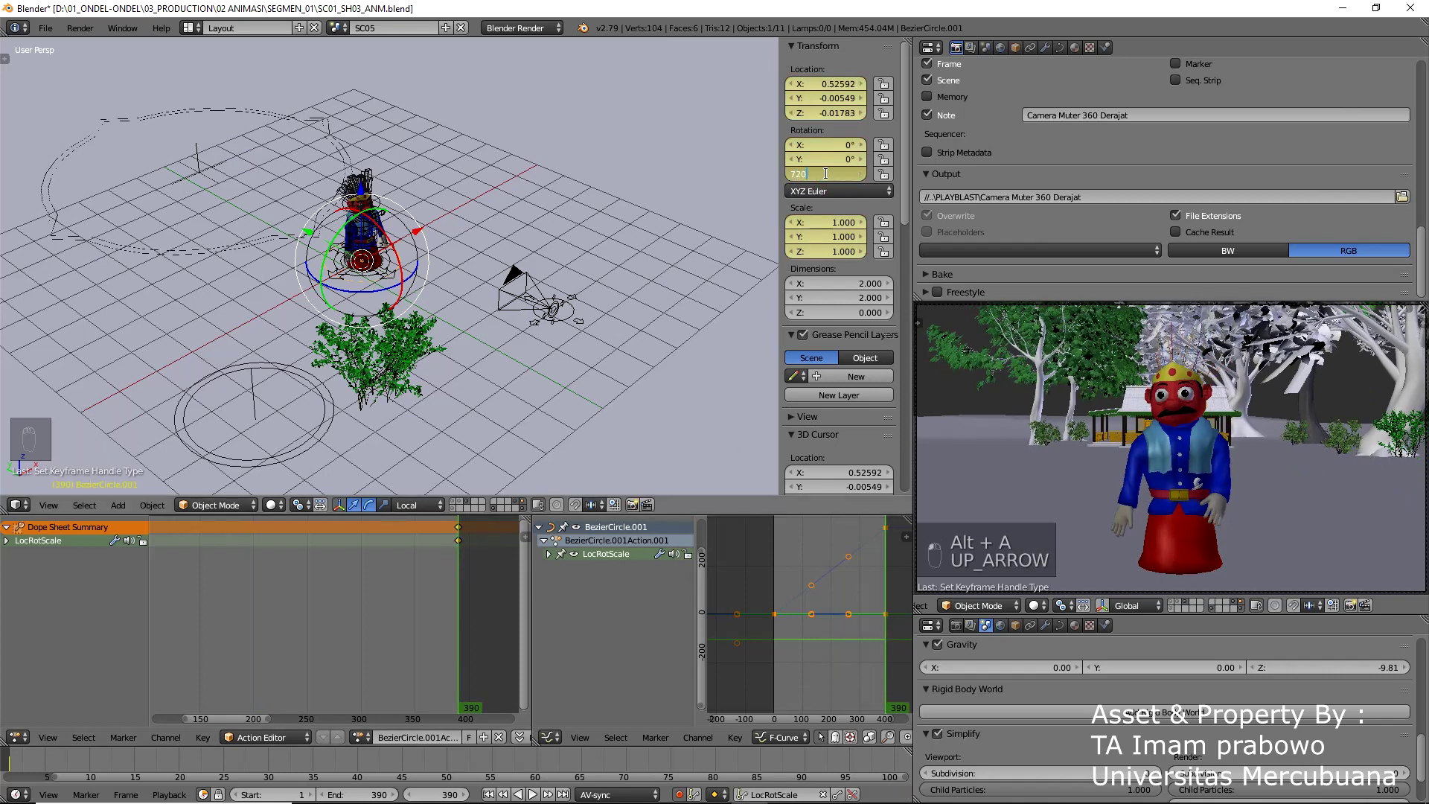
{"action": "key", "text": "Return"}
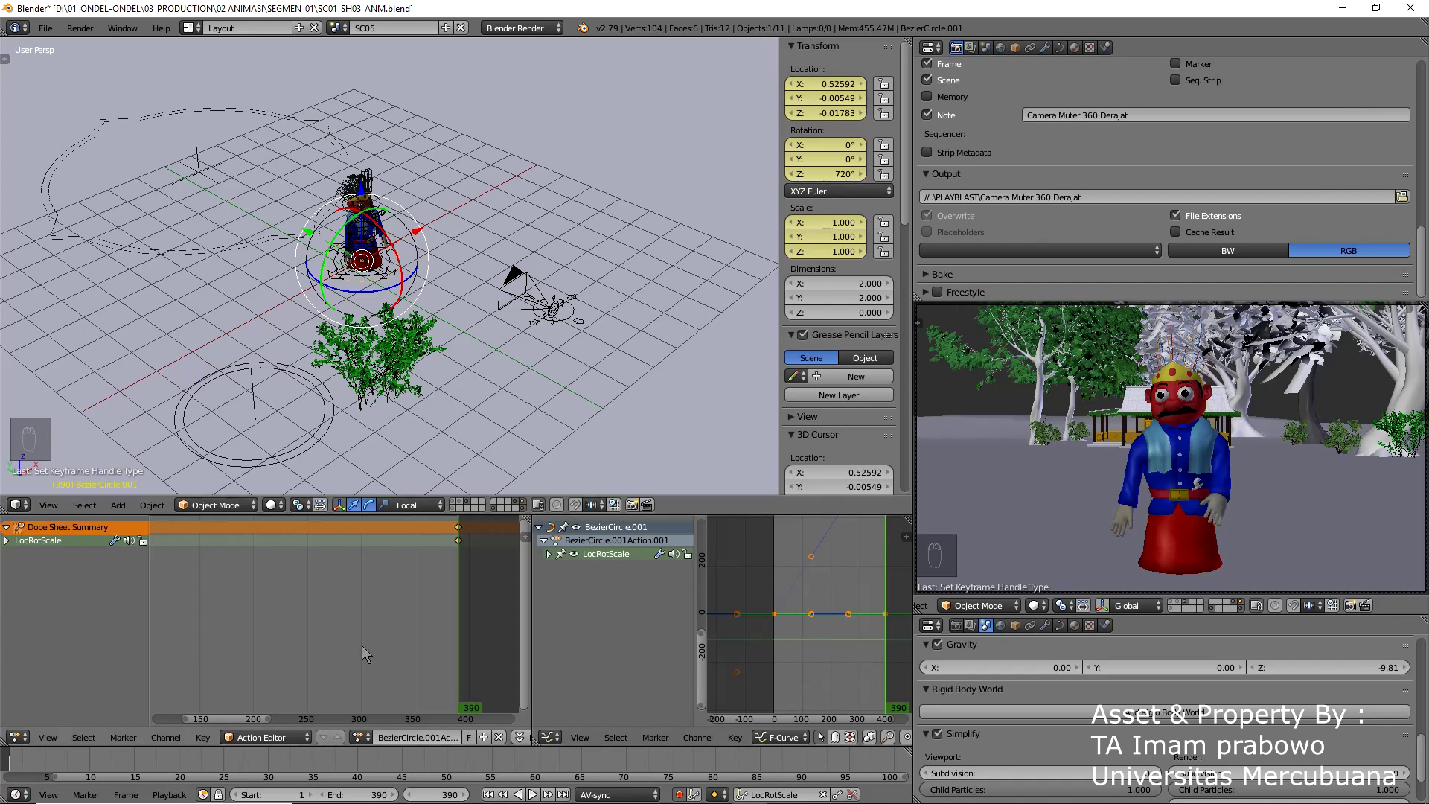
- Fit all keyframes in the Action Editor and play back the two-turn camera orbit to check it
{"action": "key", "text": "Home"}
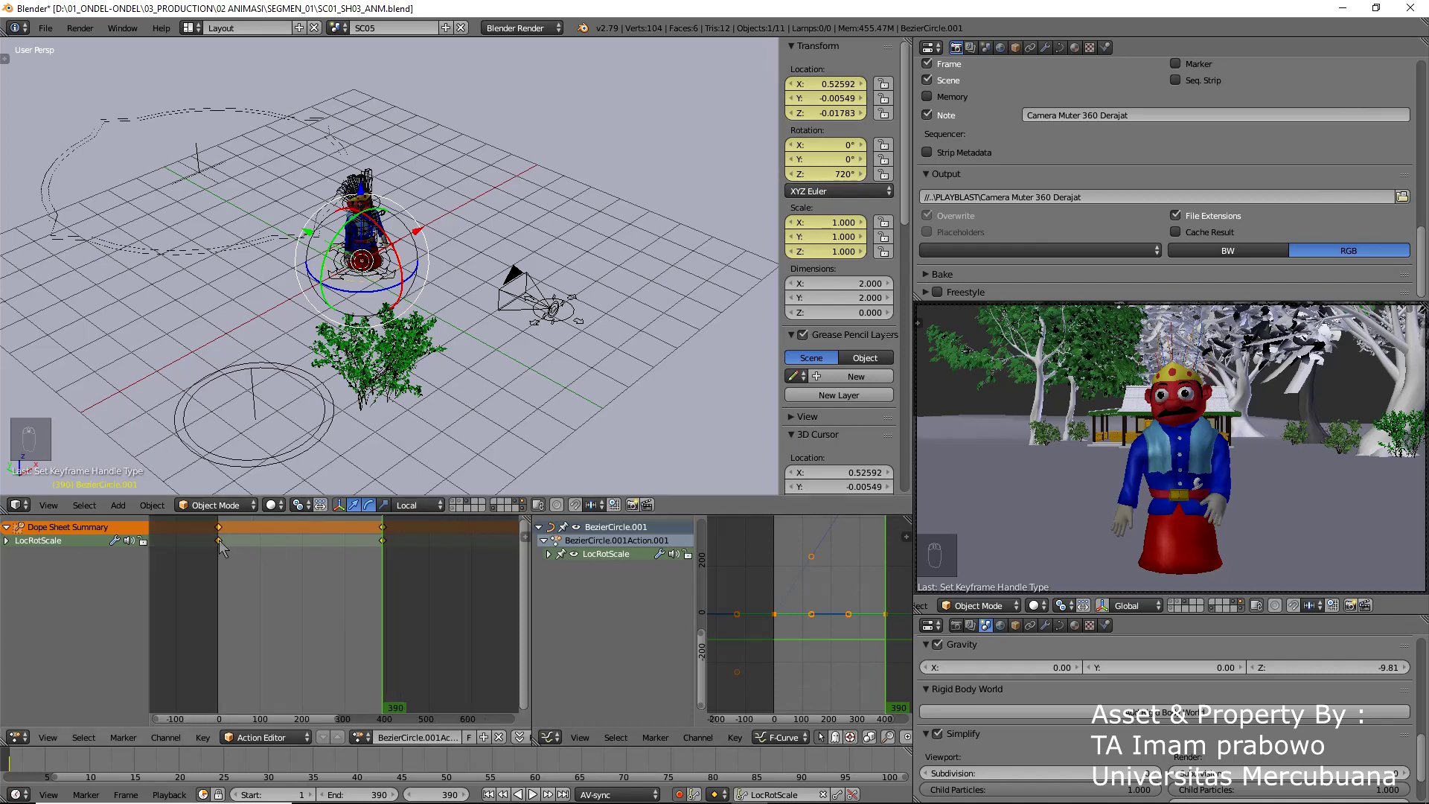
{"action": "key", "text": "alt+a"}
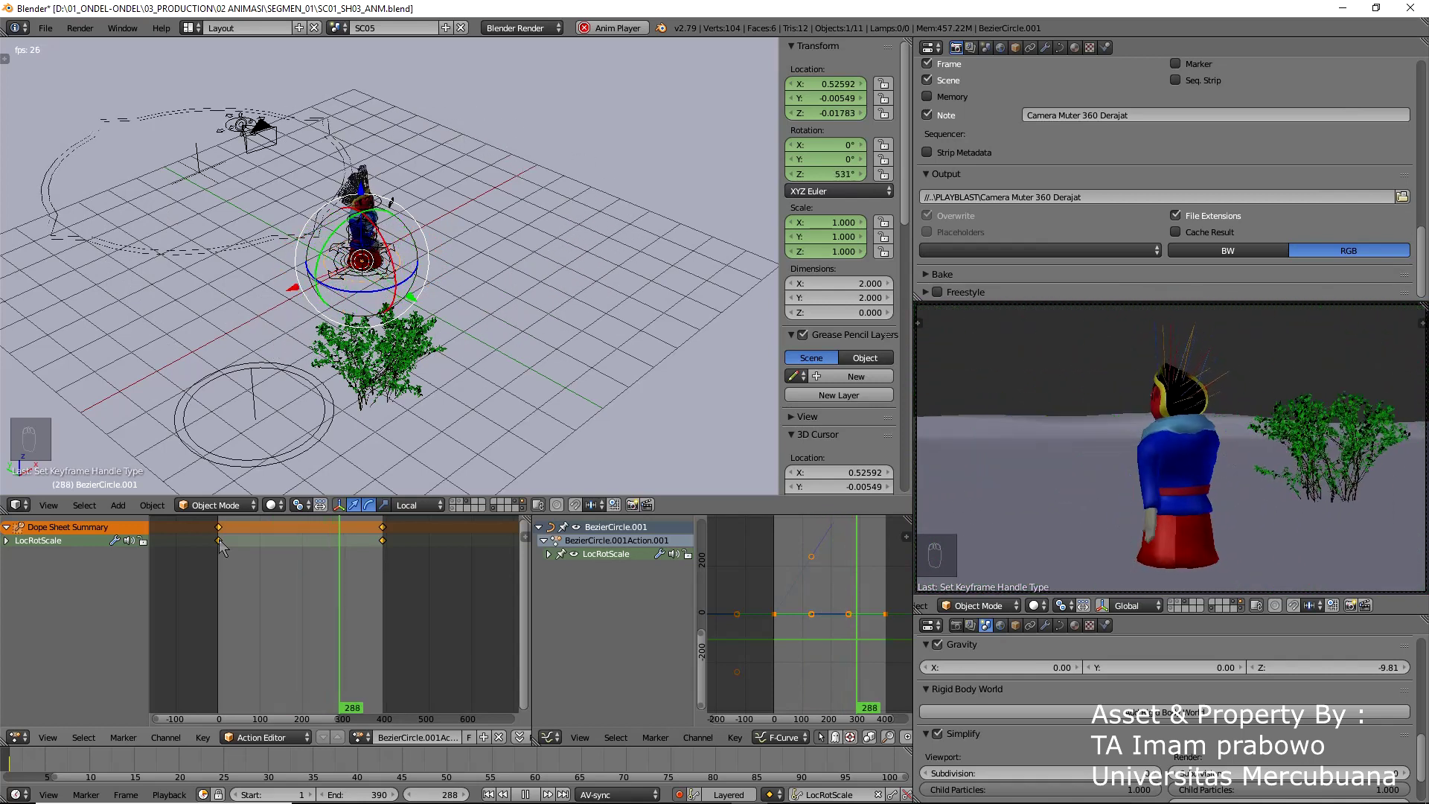
{"action": "key", "text": "alt+a"}
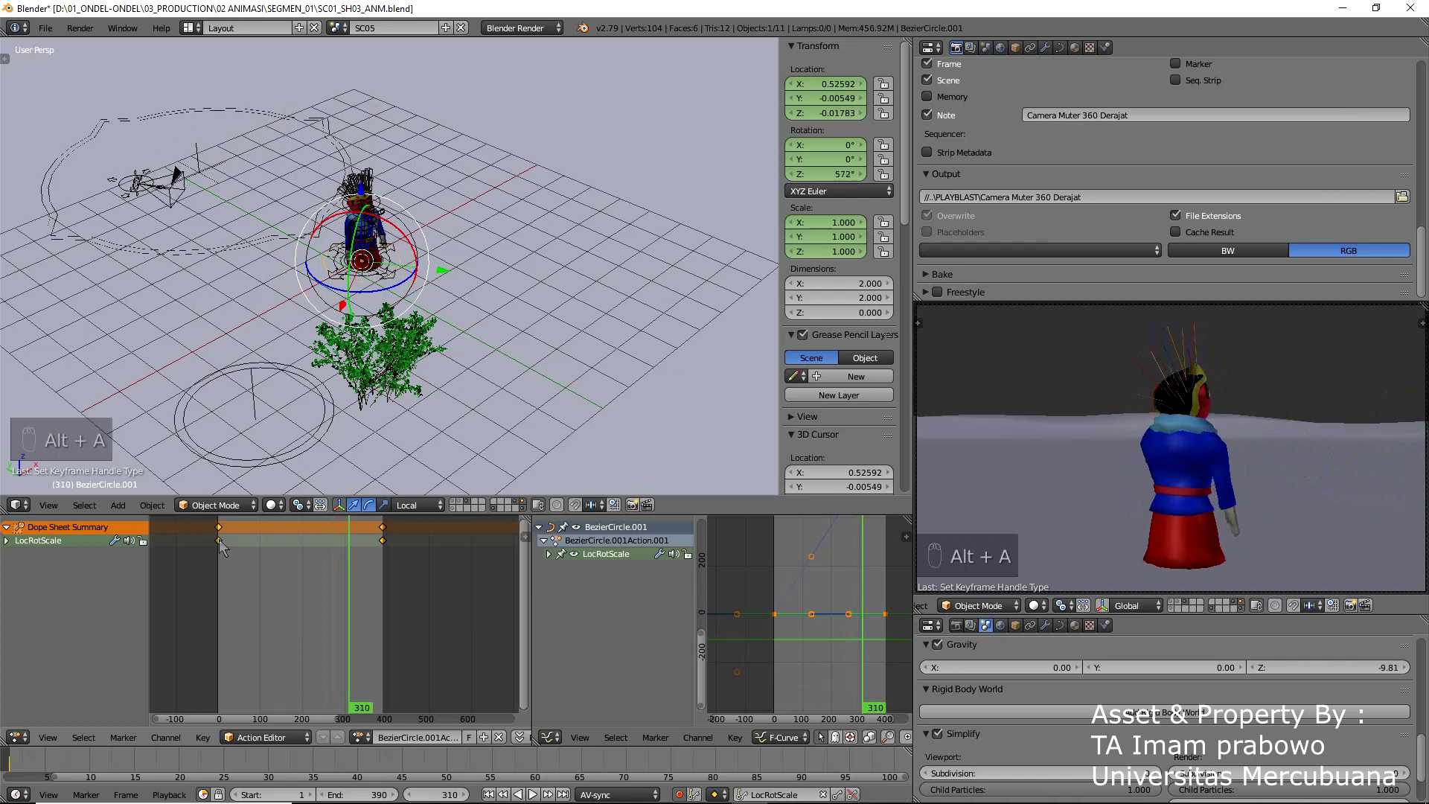